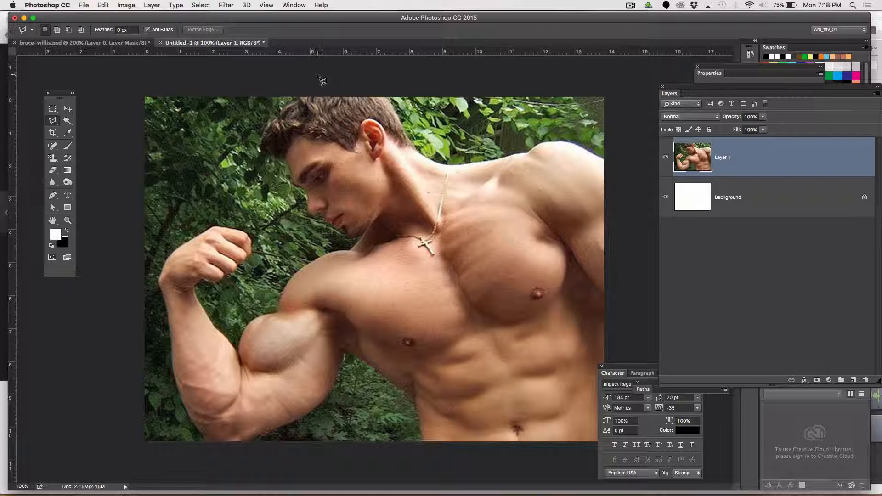
Duplicate Layer 1 and convert the locked Background into an editable Layer 0
{"action": "left_click_drag", "start_coordinate": [754, 153], "coordinate": [854, 380]}
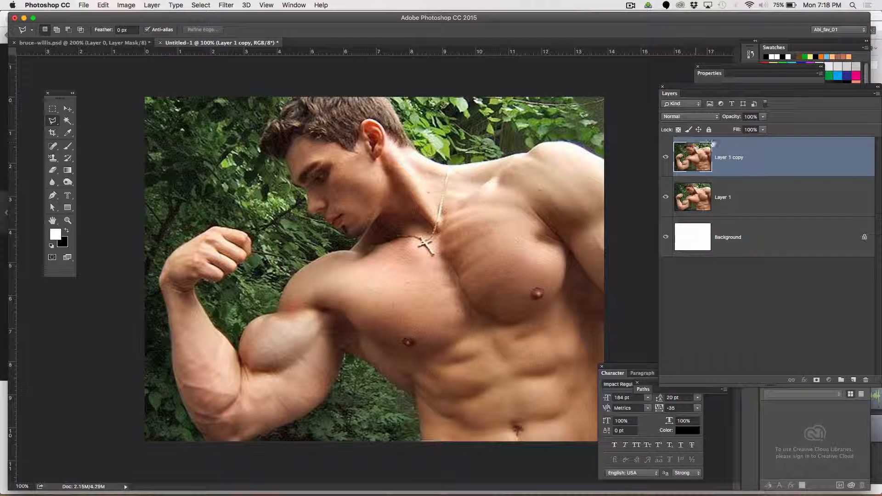
{"action": "left_click", "coordinate": [718, 208]}
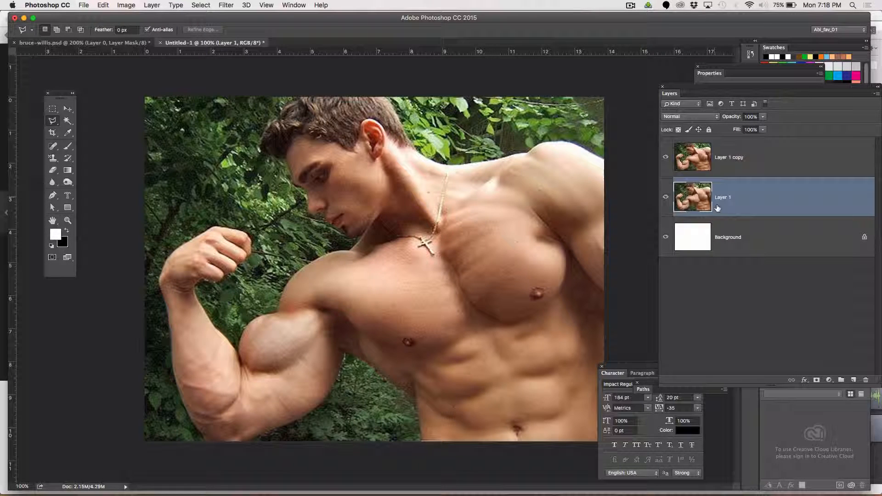
{"action": "double_click", "coordinate": [726, 234]}
{"action": "key", "text": "Return"}
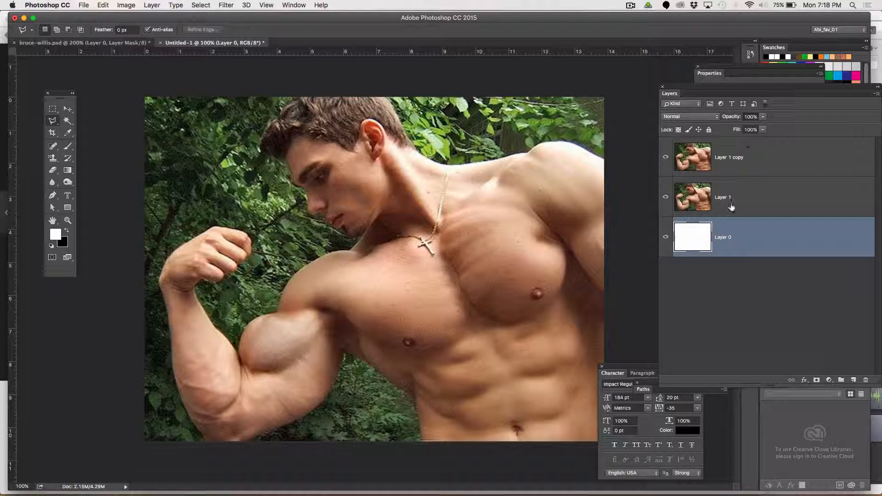
Move Layer 1 beneath Layer 0 and select Layer 1 copy
{"action": "left_click_drag", "start_coordinate": [731, 206], "coordinate": [728, 253]}
{"action": "left_click", "coordinate": [741, 160]}
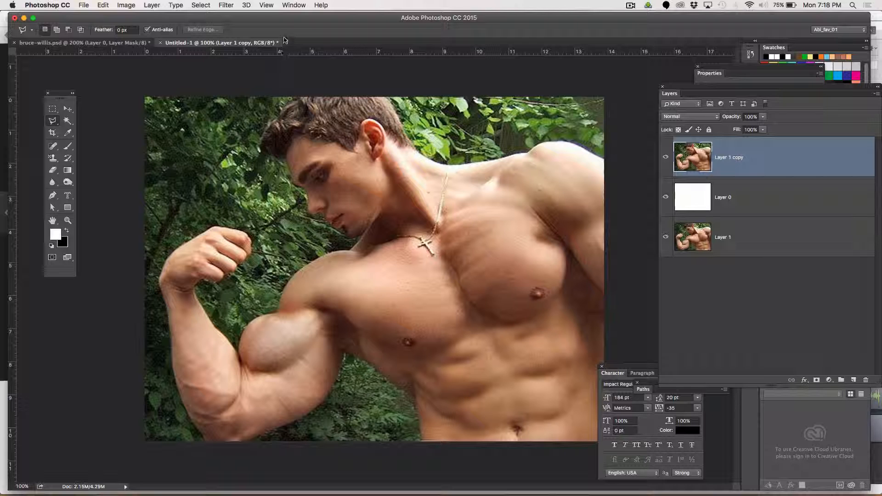
Open Color Range and sample the green foliage, adding several more samples around the head and arm
{"action": "left_click", "coordinate": [202, 5]}
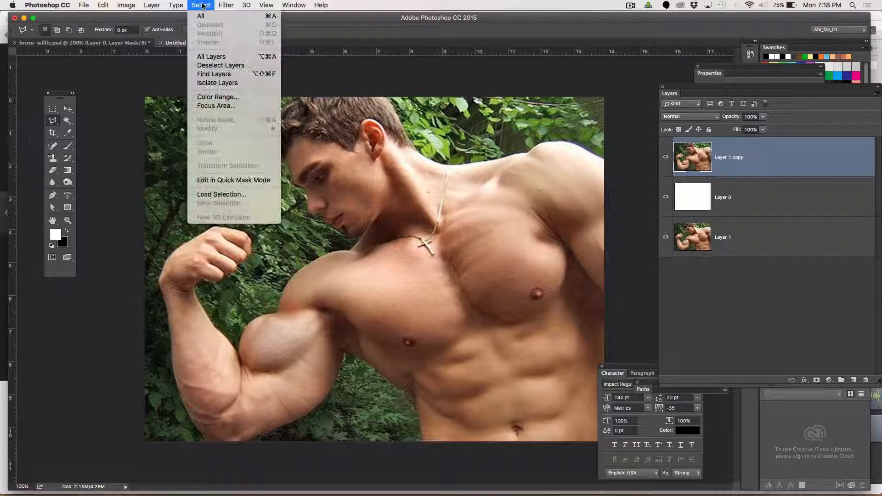
{"action": "left_click", "coordinate": [219, 96]}
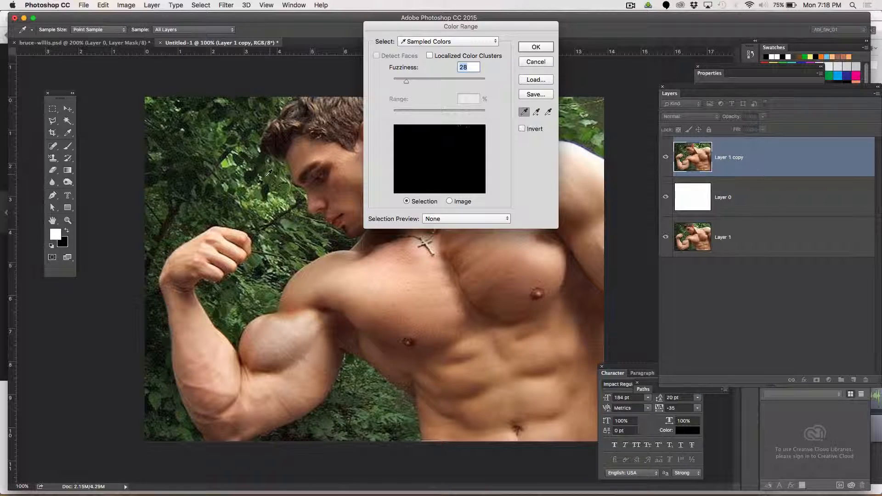
{"action": "left_click", "coordinate": [239, 188]}
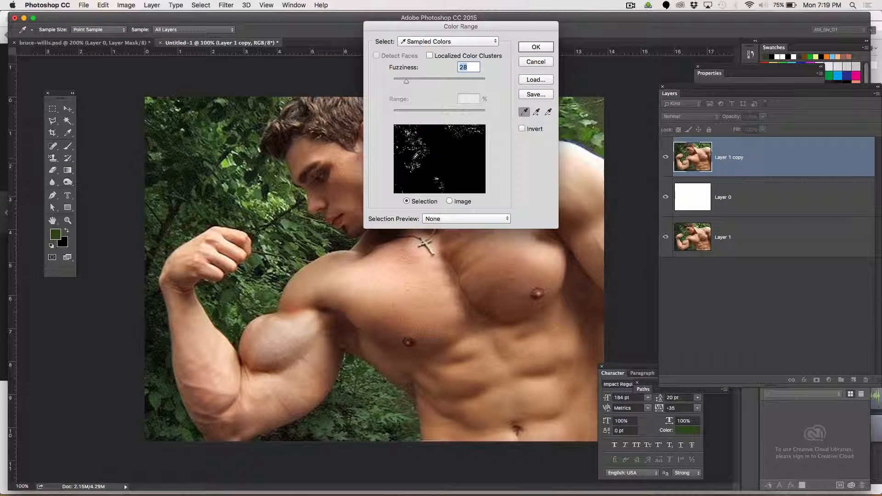
{"action": "left_click", "coordinate": [535, 114]}
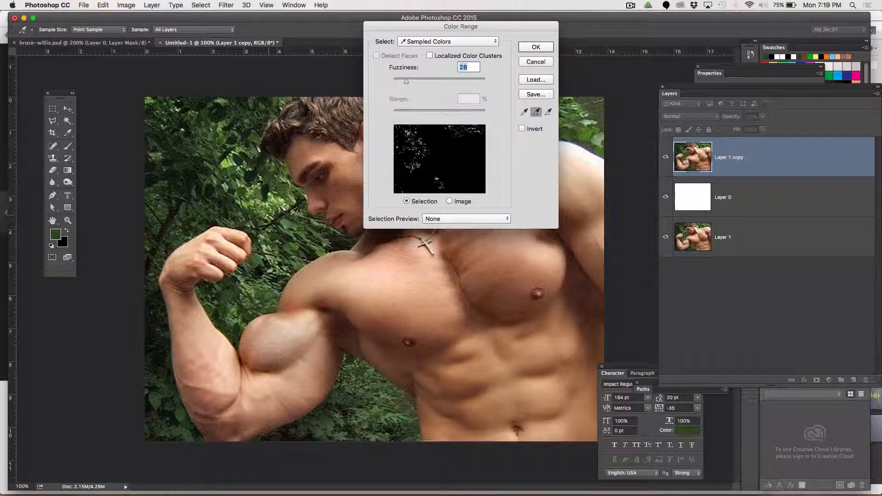
{"action": "left_click", "coordinate": [288, 217]}
{"action": "left_click", "coordinate": [275, 205]}
{"action": "left_click", "coordinate": [222, 175]}
{"action": "left_click", "coordinate": [182, 201]}
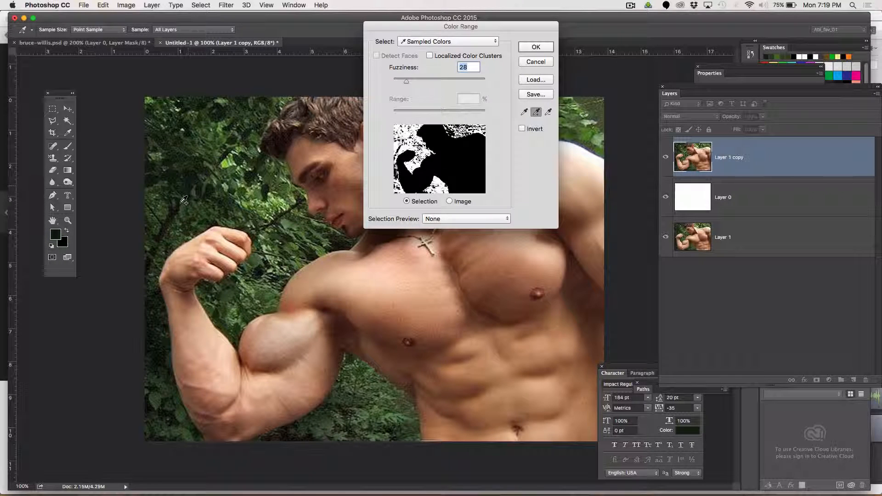
{"action": "left_click", "coordinate": [183, 200]}
Add more Color Range samples from the foliage at the upper right of the photo
{"action": "left_click_drag", "start_coordinate": [440, 36], "coordinate": [298, 63]}
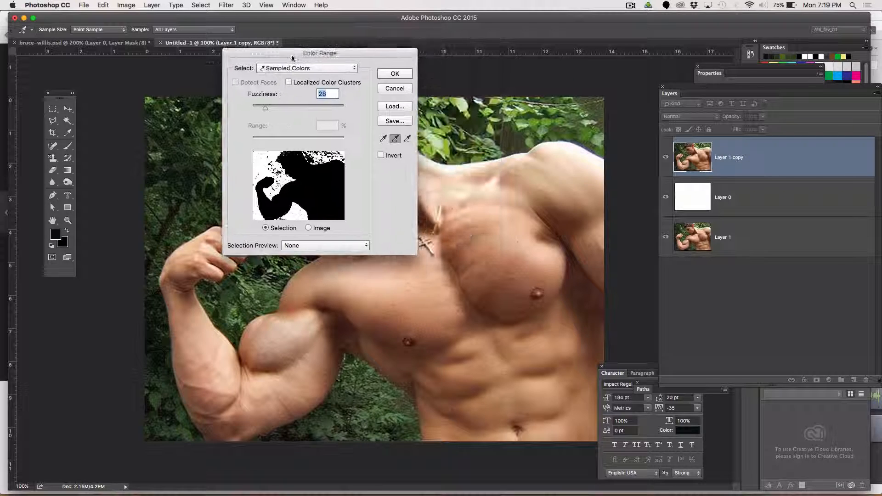
{"action": "left_click", "coordinate": [519, 109]}
{"action": "left_click", "coordinate": [513, 139]}
{"action": "left_click", "coordinate": [510, 138]}
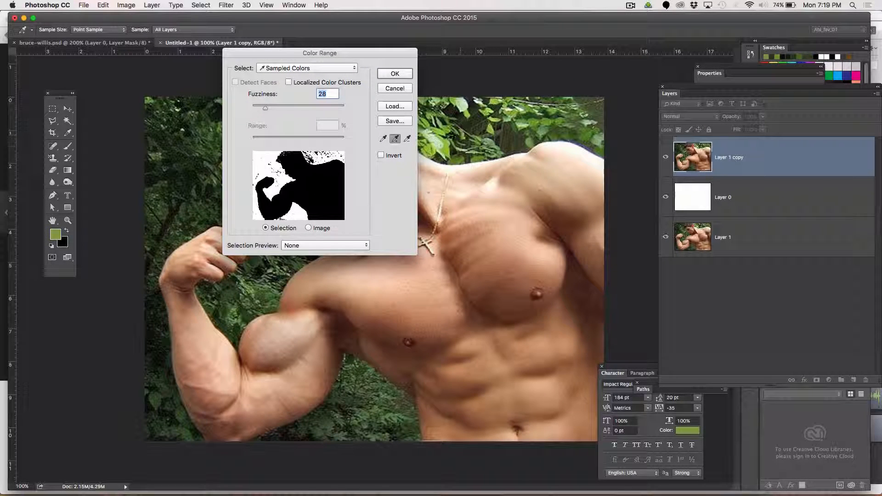
{"action": "left_click", "coordinate": [439, 149]}
Add samples from the foliage in the lower left and below the arm, then apply the Color Range selection
{"action": "left_click_drag", "start_coordinate": [369, 51], "coordinate": [557, 100]}
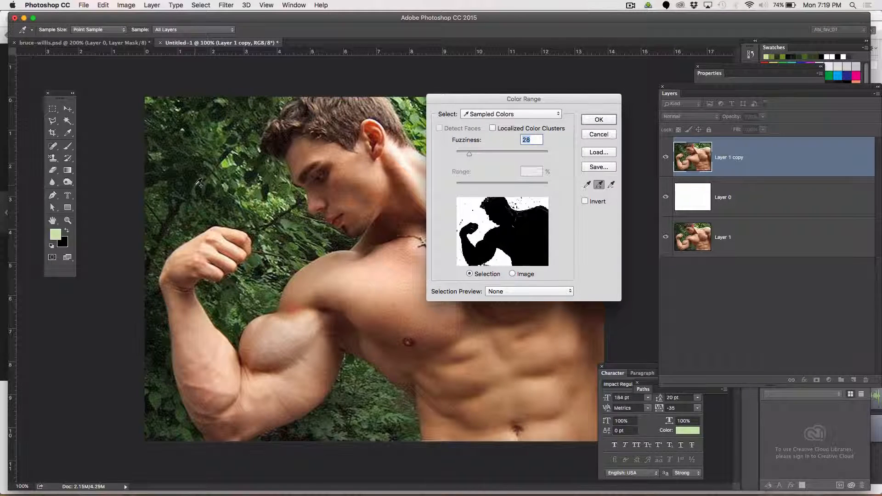
{"action": "left_click", "coordinate": [201, 201]}
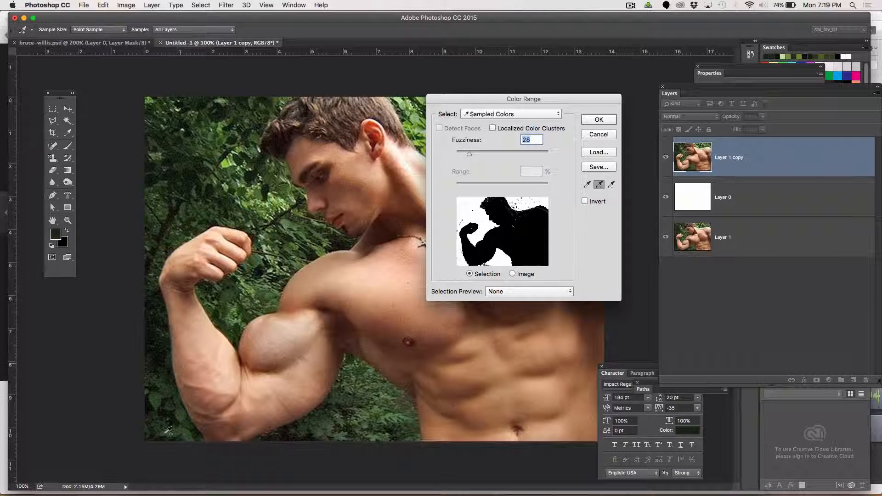
{"action": "left_click", "coordinate": [157, 410]}
{"action": "left_click", "coordinate": [320, 432]}
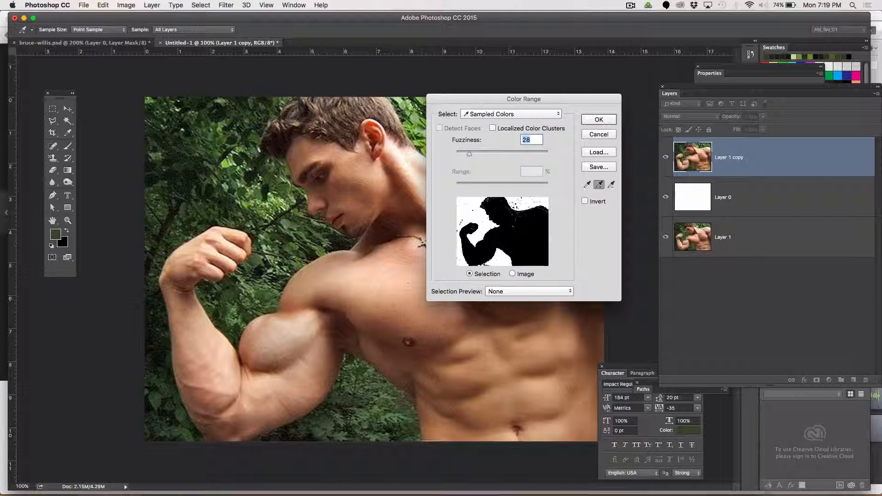
{"action": "left_click", "coordinate": [295, 232]}
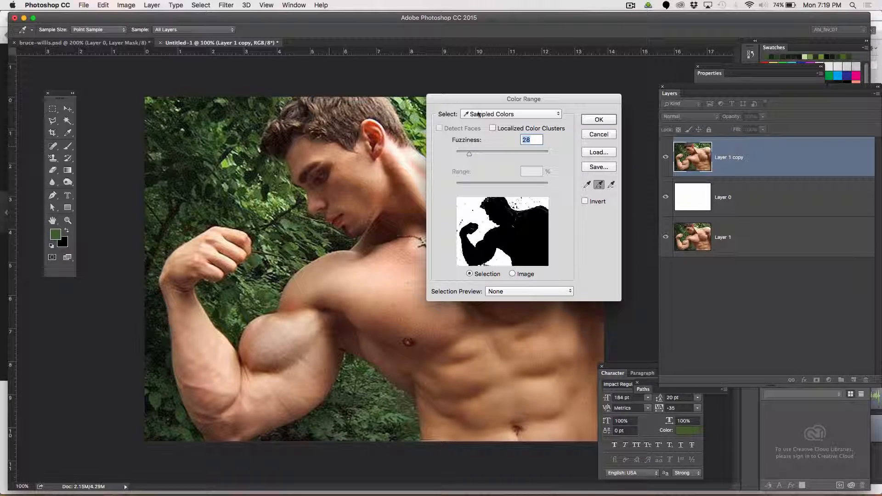
{"action": "left_click", "coordinate": [599, 119]}
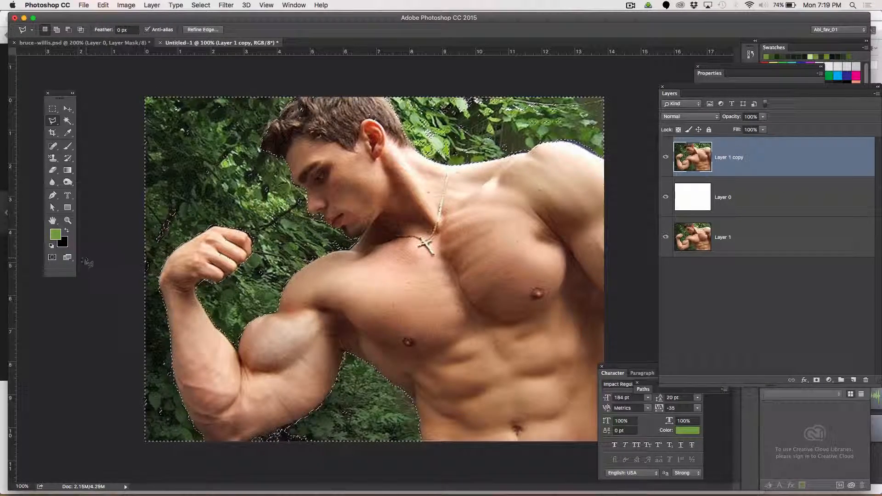
Switch into Quick Mask mode to inspect the foliage selection
{"action": "left_click", "coordinate": [53, 258]}
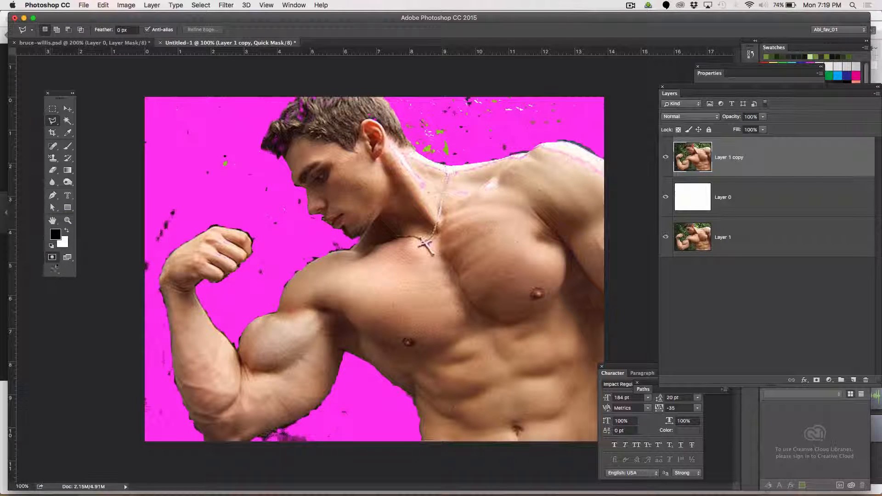
{"action": "left_click", "coordinate": [52, 258]}
{"action": "left_click", "coordinate": [52, 258]}
{"action": "left_click", "coordinate": [52, 258]}
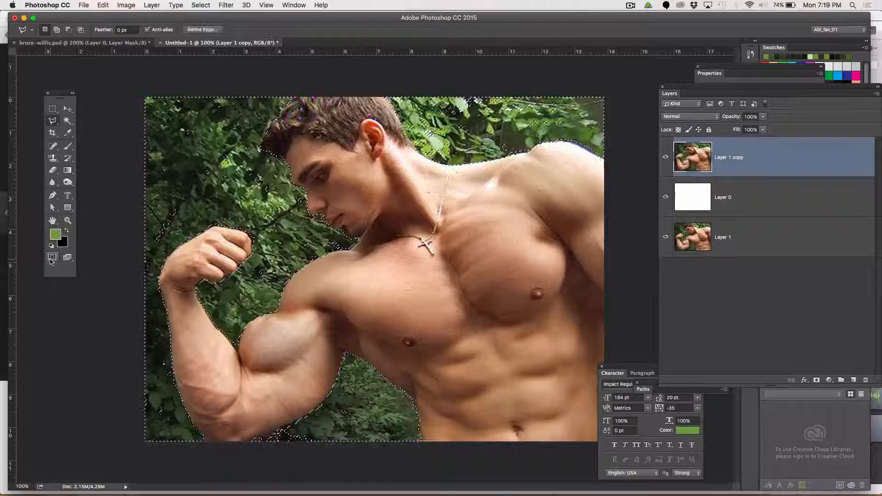
{"action": "left_click", "coordinate": [51, 258]}
{"action": "left_click", "coordinate": [52, 258]}
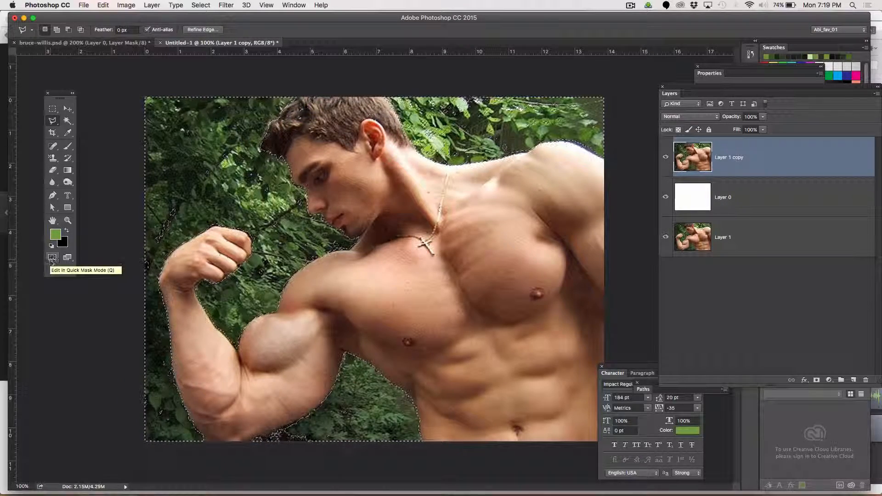
{"action": "left_click", "coordinate": [52, 257]}
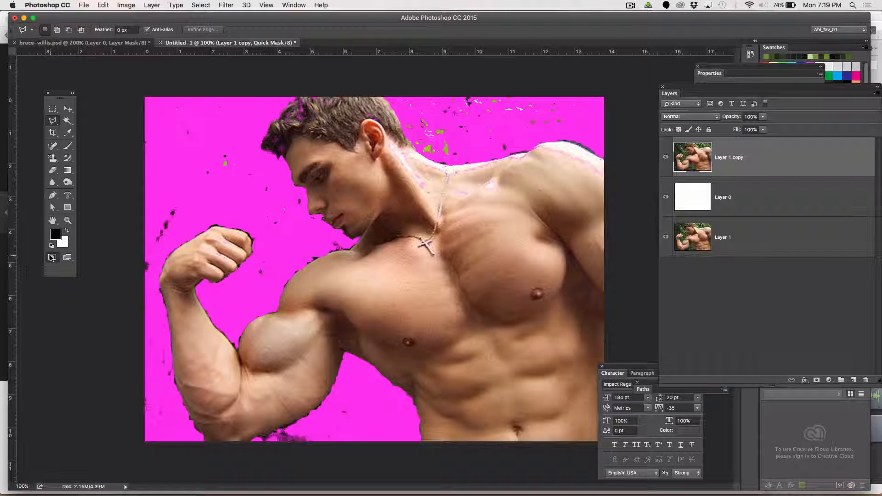
Select the Brush tool at size 100 and paint black over stray unmasked specks at the top, bottom and left
{"action": "left_click", "coordinate": [68, 146]}
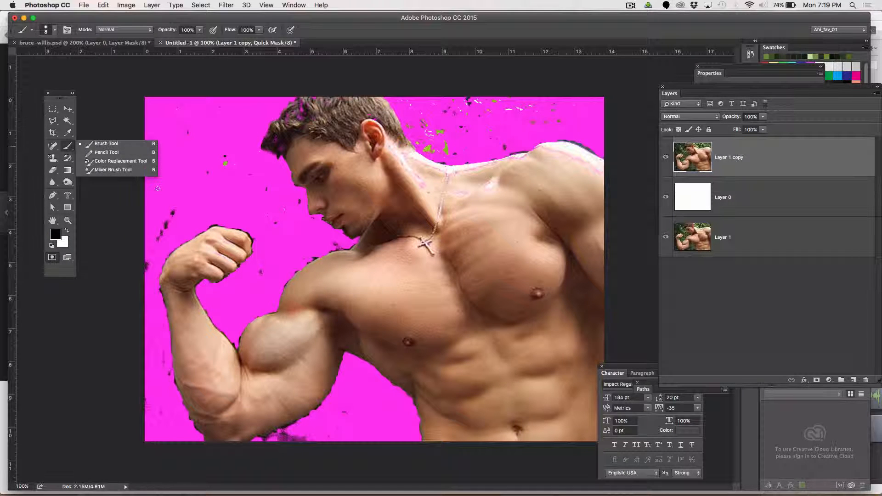
{"action": "left_click", "coordinate": [105, 144]}
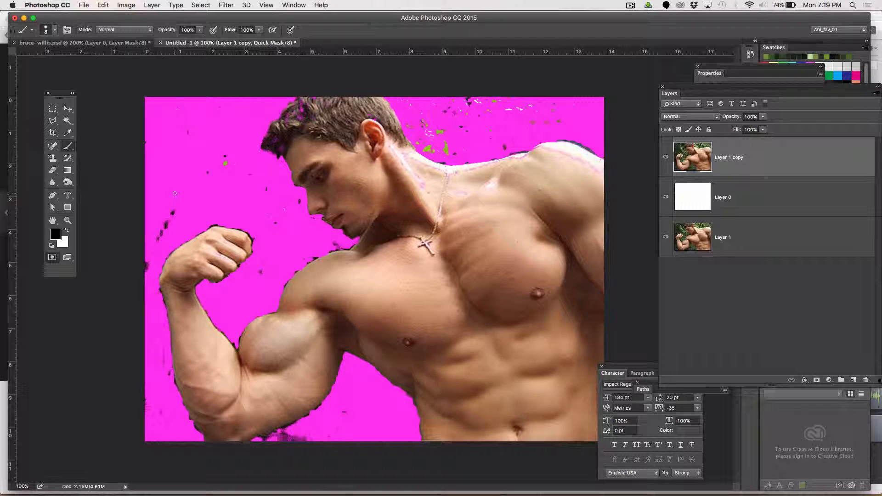
{"action": "key", "text": "bracketright"}
{"action": "key", "text": "bracketright"}
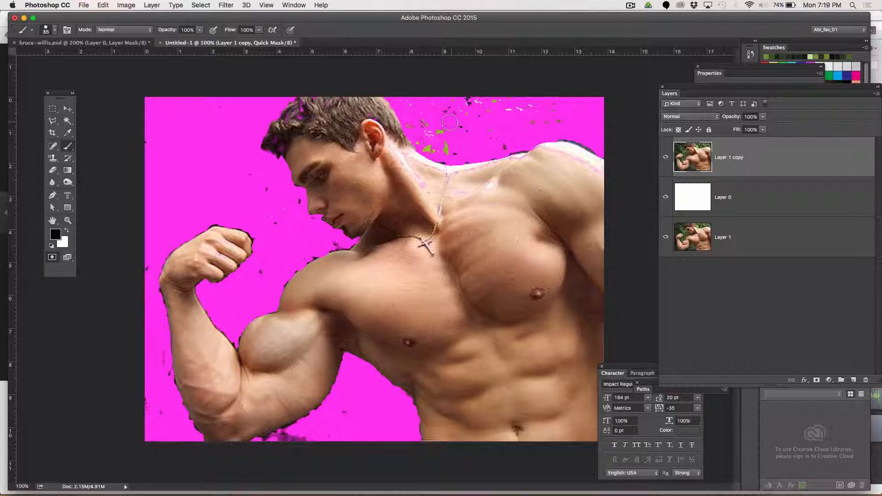
{"action": "key", "text": "bracketright"}
{"action": "key", "text": "bracketright"}
{"action": "key", "text": "bracketright"}
{"action": "key", "text": "bracketright"}
{"action": "key", "text": "bracketright"}
{"action": "key", "text": "bracketright"}
{"action": "key", "text": "bracketright"}
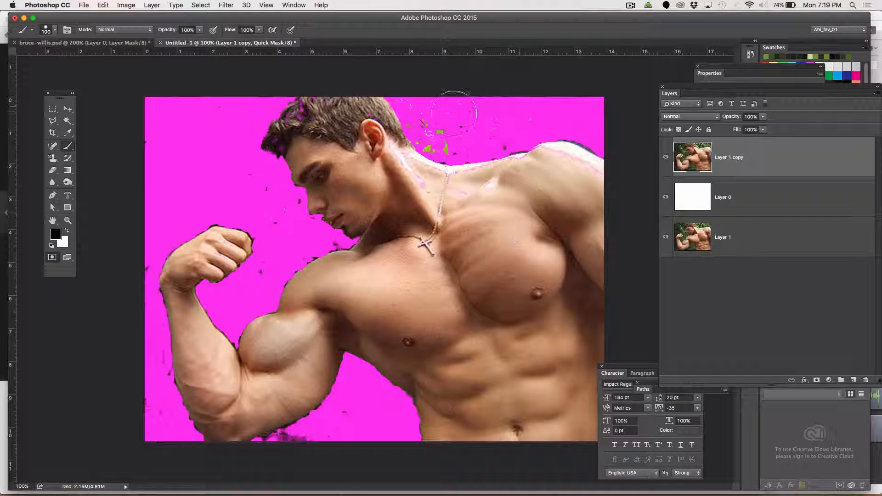
{"action": "mouse_move", "coordinate": [454, 113]}
{"action": "left_mouse_down"}
{"action": "mouse_move", "coordinate": [428, 116]}
{"action": "mouse_move", "coordinate": [435, 133]}
{"action": "mouse_move", "coordinate": [498, 134]}
{"action": "left_mouse_up"}
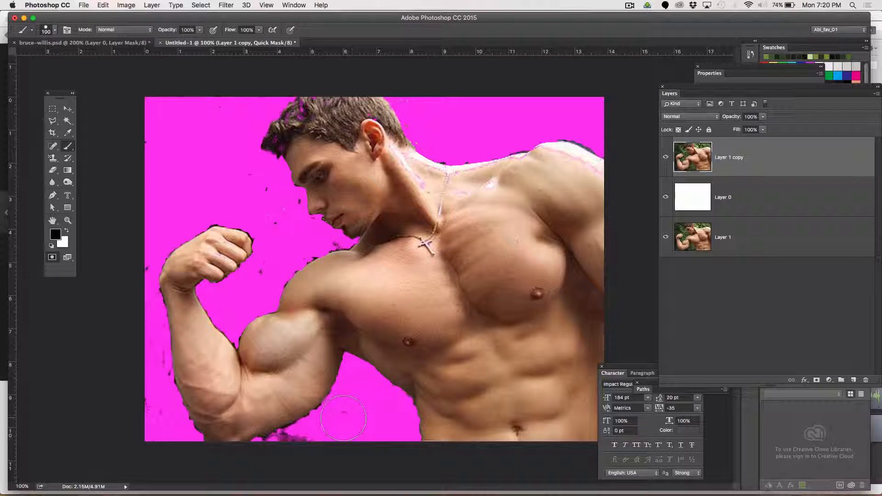
{"action": "mouse_move", "coordinate": [343, 418]}
{"action": "left_mouse_down"}
{"action": "mouse_move", "coordinate": [335, 413]}
{"action": "mouse_move", "coordinate": [325, 437]}
{"action": "mouse_move", "coordinate": [335, 423]}
{"action": "mouse_move", "coordinate": [286, 457]}
{"action": "mouse_move", "coordinate": [268, 457]}
{"action": "mouse_move", "coordinate": [287, 455]}
{"action": "left_mouse_up"}
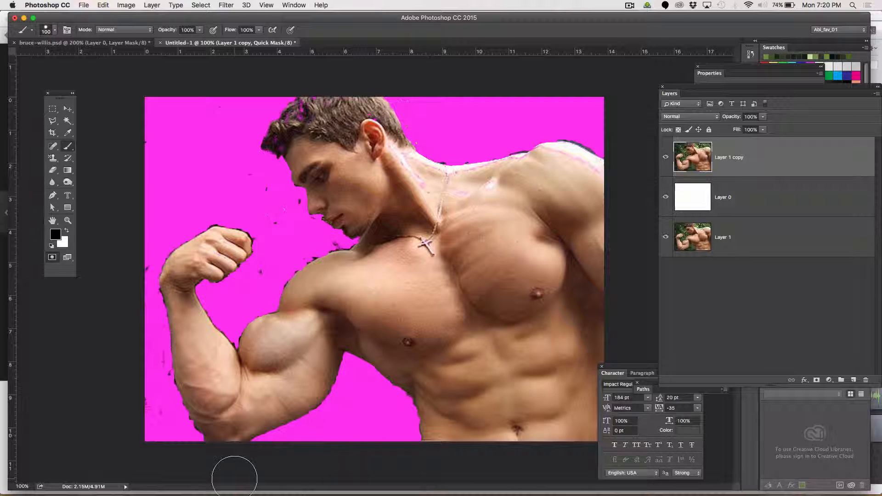
{"action": "mouse_move", "coordinate": [158, 397]}
{"action": "left_mouse_down"}
{"action": "mouse_move", "coordinate": [150, 372]}
{"action": "mouse_move", "coordinate": [163, 433]}
{"action": "left_mouse_up"}
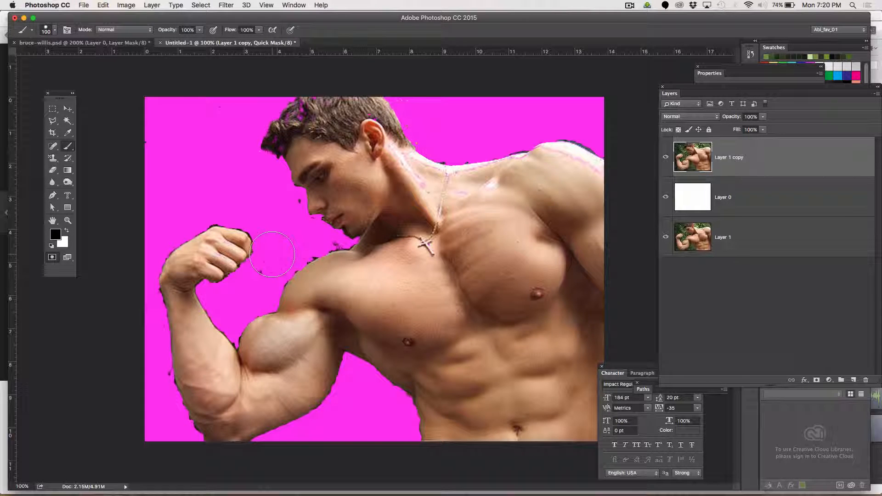
Shrink the brush to 60 and then 30 and paint black into the gap between fist, chin and shoulder
{"action": "key", "text": "bracketleft"}
{"action": "key", "text": "bracketleft"}
{"action": "key", "text": "bracketleft"}
{"action": "key", "text": "bracketleft"}
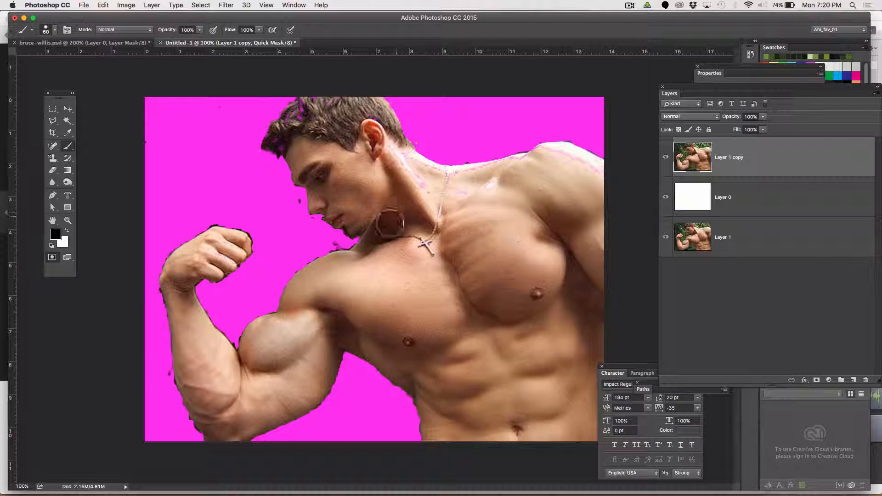
{"action": "left_click_drag", "start_coordinate": [291, 204], "coordinate": [321, 246]}
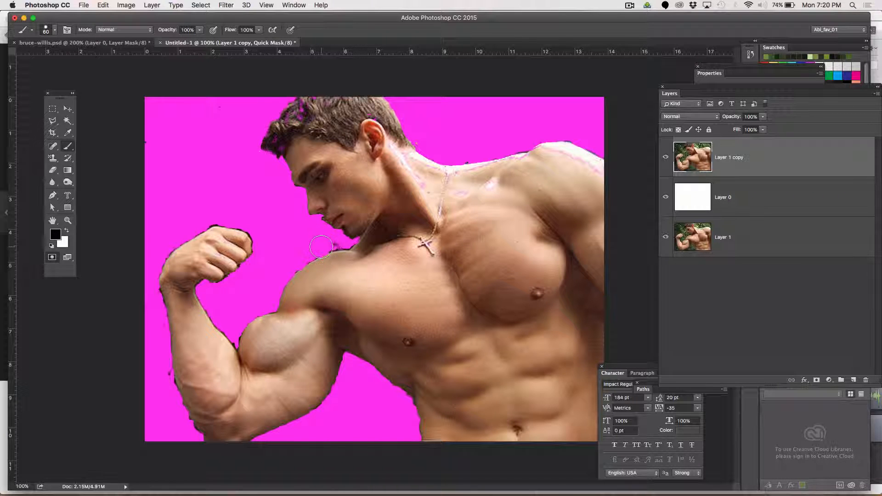
{"action": "key", "text": "bracketleft"}
{"action": "key", "text": "bracketleft"}
{"action": "key", "text": "bracketleft"}
{"action": "left_click_drag", "start_coordinate": [331, 246], "coordinate": [304, 257]}
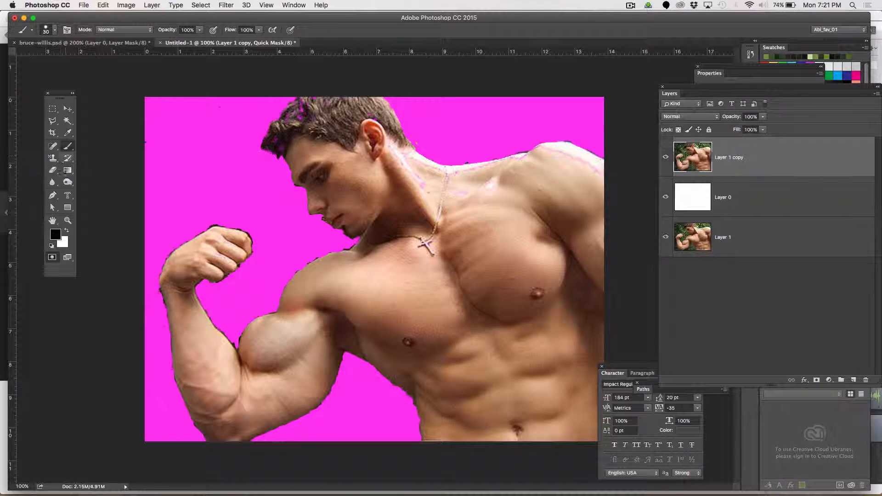
Switch to white and paint along the top of the shoulders to unmask the skin edge
{"action": "left_click", "coordinate": [67, 230]}
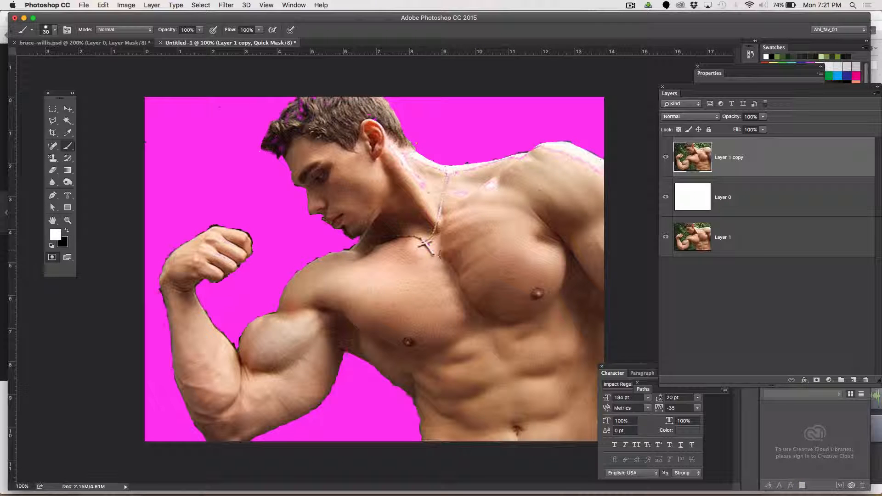
{"action": "mouse_move", "coordinate": [591, 168]}
{"action": "left_mouse_down"}
{"action": "mouse_move", "coordinate": [547, 154]}
{"action": "mouse_move", "coordinate": [470, 172]}
{"action": "mouse_move", "coordinate": [402, 156]}
{"action": "mouse_move", "coordinate": [480, 195]}
{"action": "mouse_move", "coordinate": [455, 187]}
{"action": "left_mouse_up"}
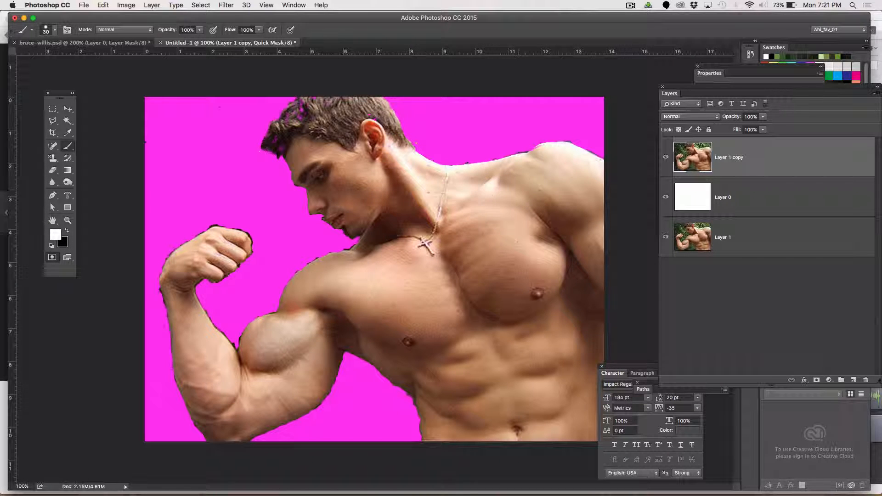
Compare against the original photo in the browser, then exit Quick Mask mode back to the selection
{"action": "key", "text": "super+Tab"}
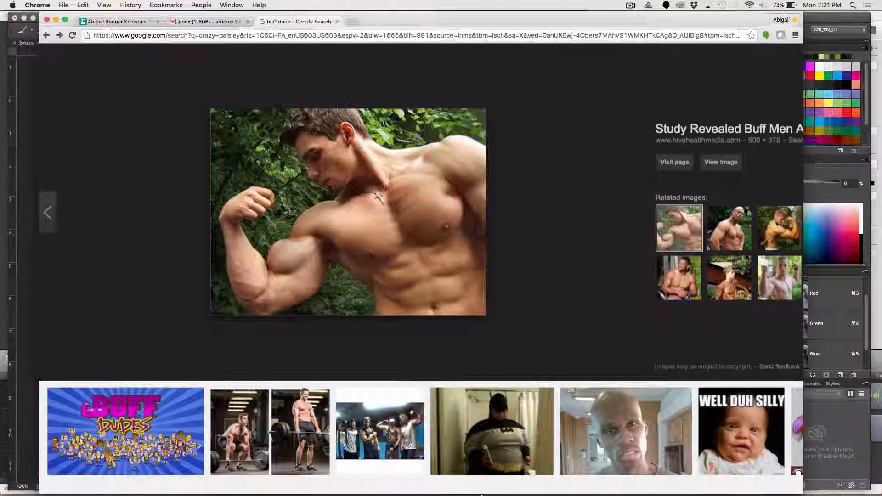
{"action": "key", "text": "super+Tab"}
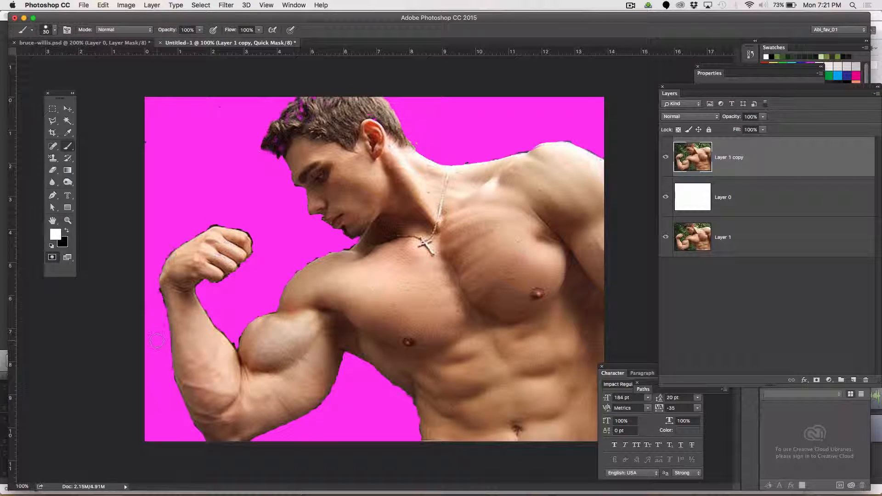
{"action": "left_click", "coordinate": [52, 259]}
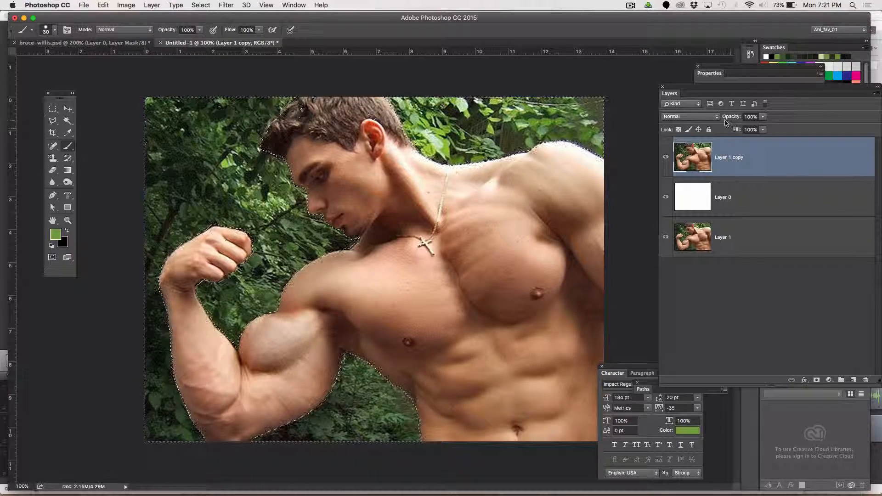
Change the Quick Mask overlay color from pink to blue and return to Quick Mask mode
{"action": "left_click", "coordinate": [52, 258]}
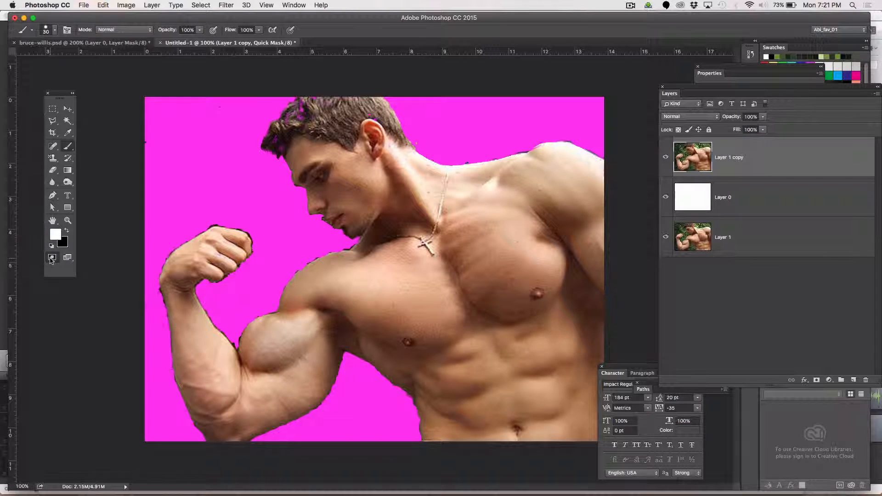
{"action": "double_click", "coordinate": [52, 258]}
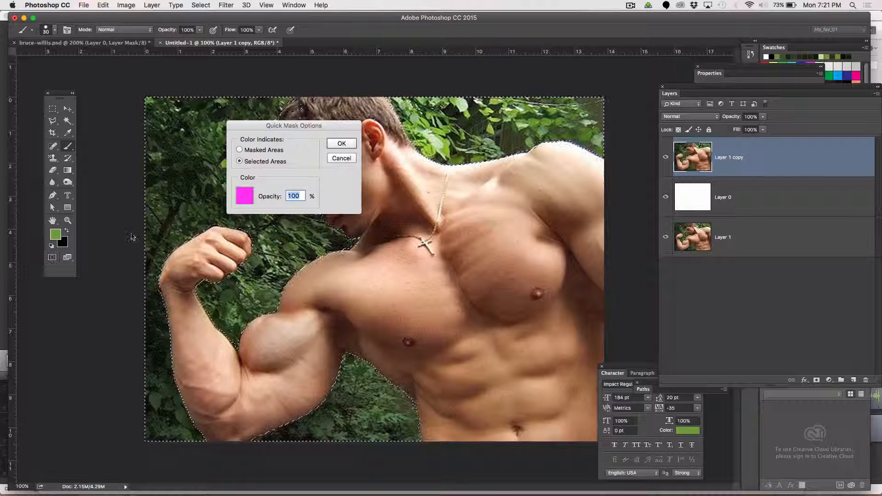
{"action": "left_click", "coordinate": [241, 199]}
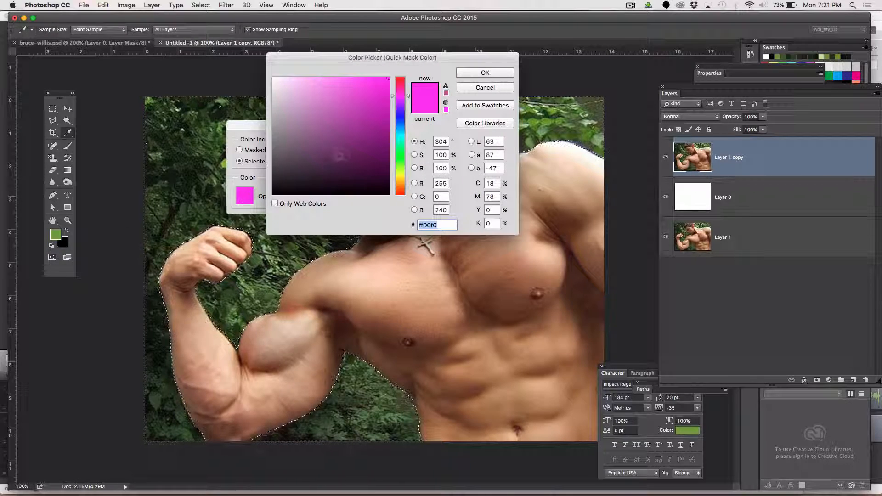
{"action": "left_click", "coordinate": [400, 119]}
{"action": "left_click", "coordinate": [378, 86]}
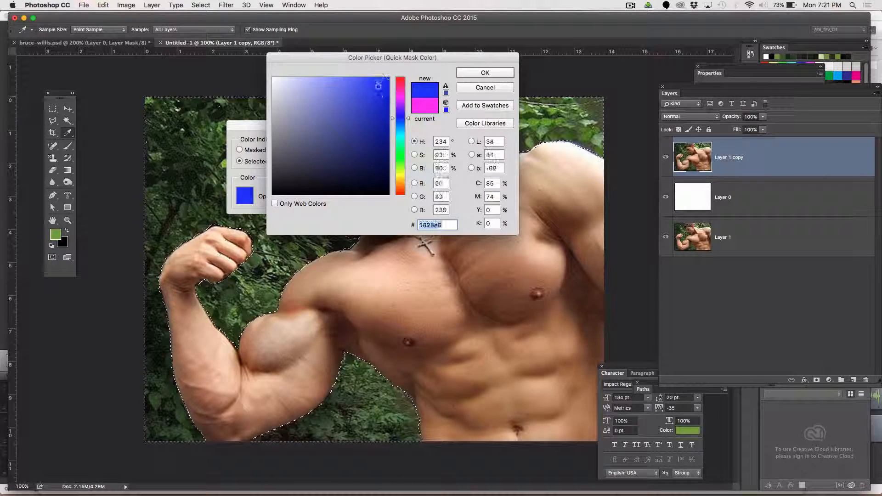
{"action": "left_click", "coordinate": [485, 73]}
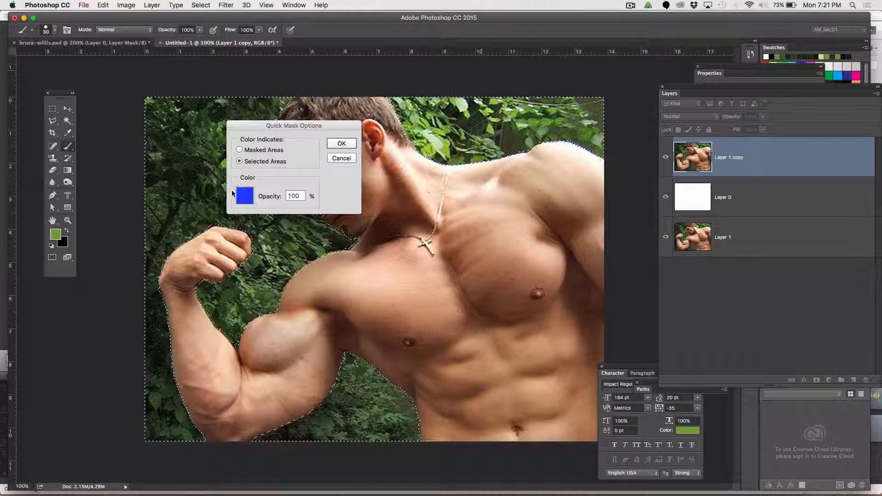
{"action": "left_click", "coordinate": [340, 144]}
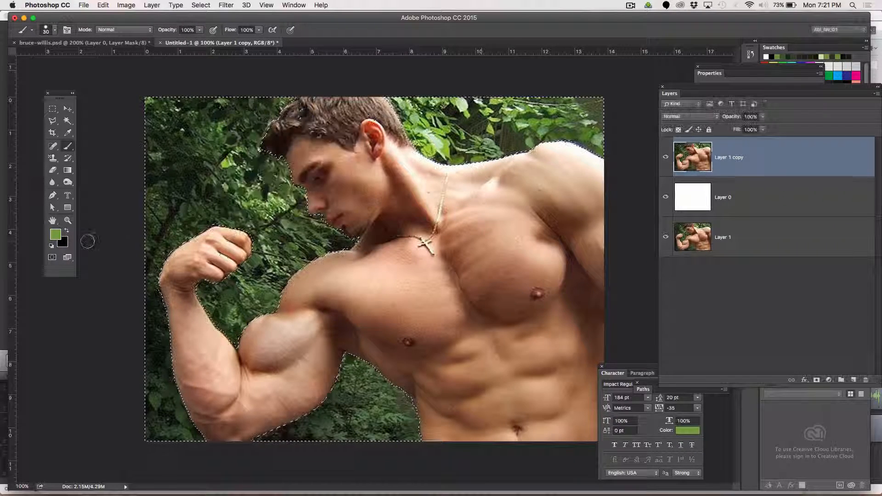
{"action": "left_click", "coordinate": [53, 257]}
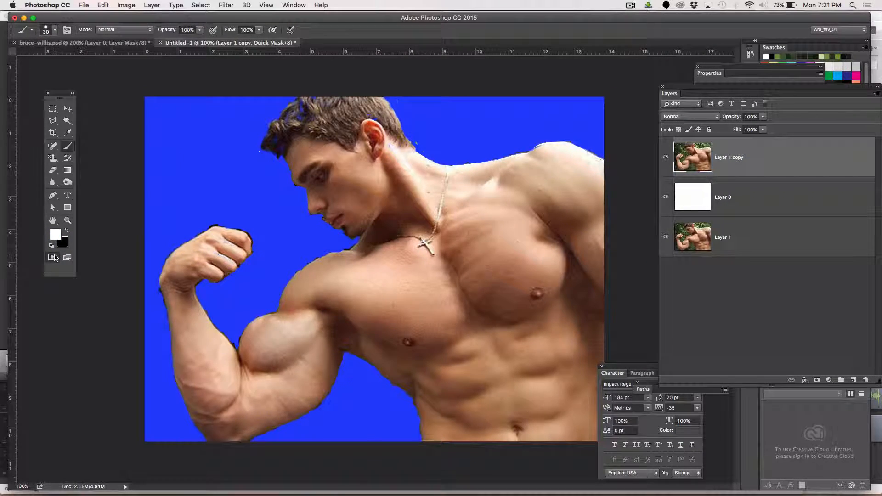
Zoom in to inspect the mask edges around the arm, chin and shoulder
{"action": "key", "text": "z"}
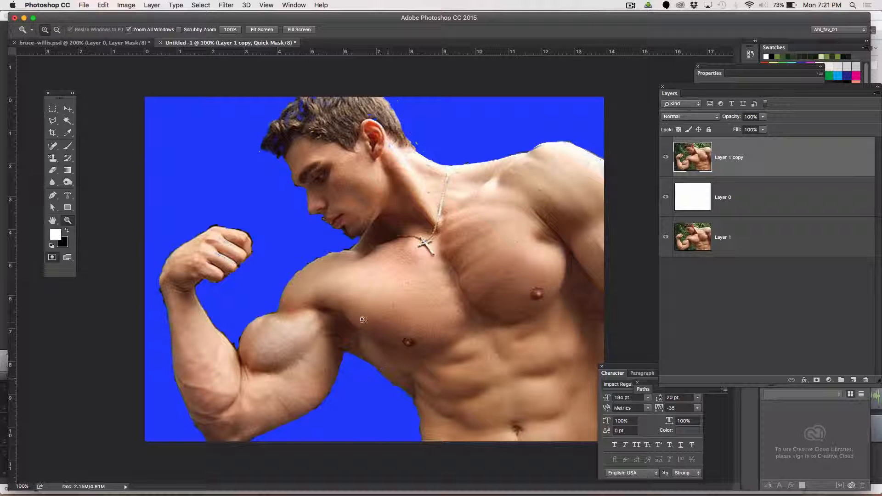
{"action": "left_click_drag", "start_coordinate": [355, 365], "coordinate": [356, 363]}
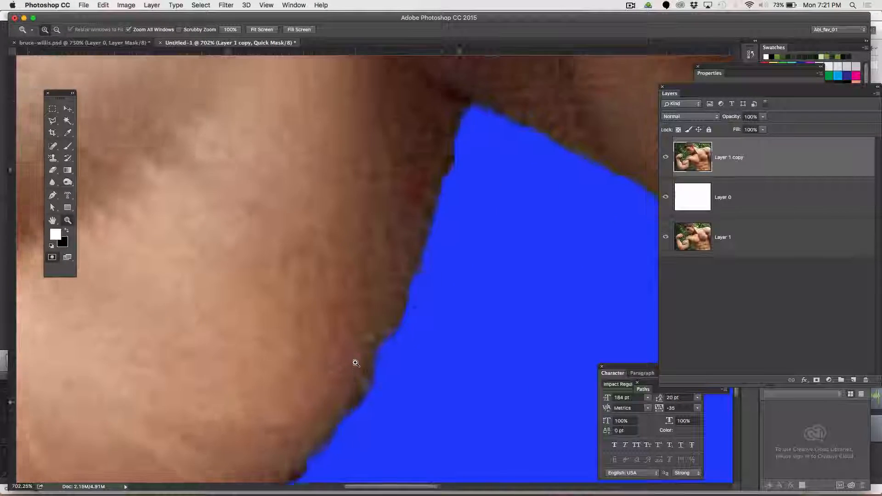
{"action": "left_click", "coordinate": [355, 362], "text": "alt"}
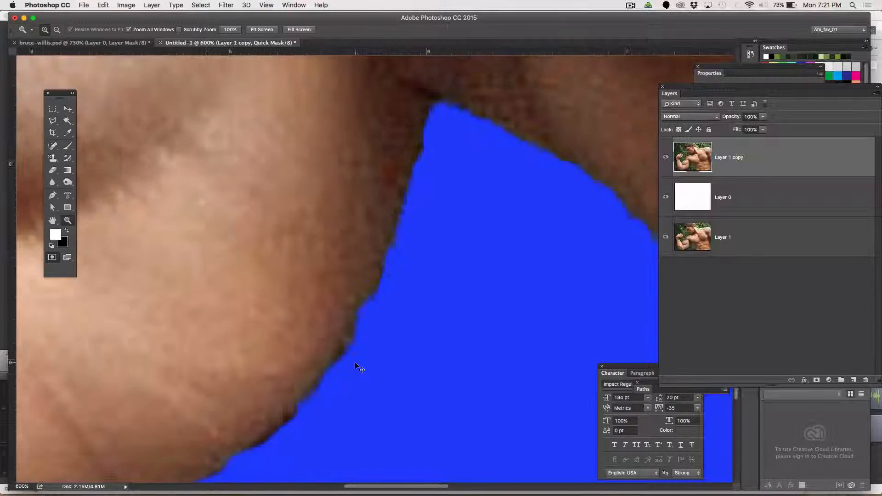
{"action": "key", "text": "super+minus"}
{"action": "key", "text": "super+minus"}
{"action": "key", "text": "super+minus"}
{"action": "key", "text": "super+minus"}
{"action": "key", "text": "super+minus"}
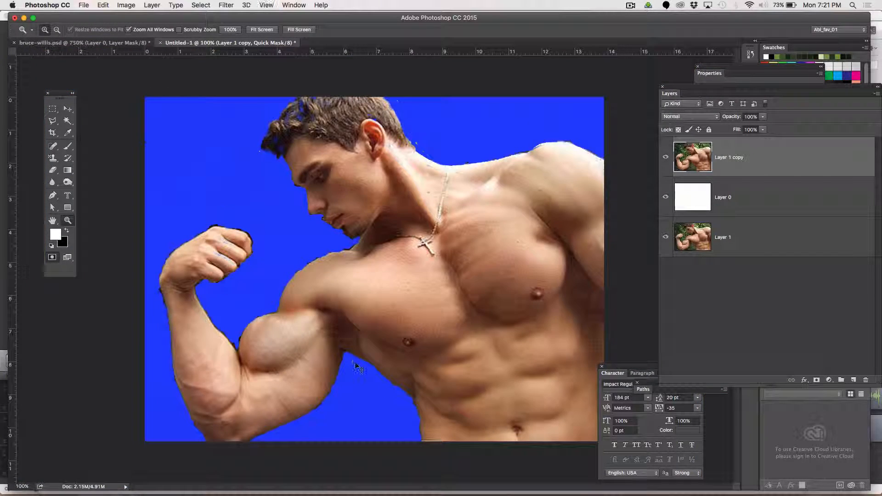
{"action": "key", "text": "super+plus"}
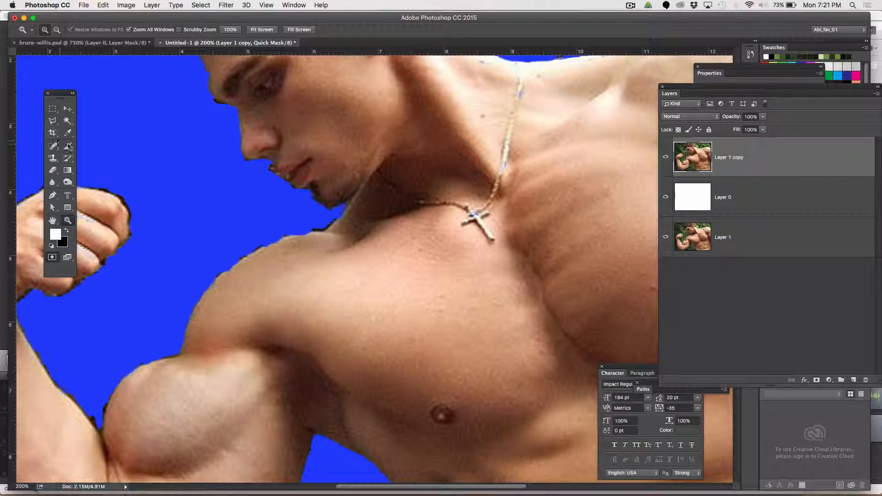
Select the gap under the chin with the Polygonal Lasso, fill it as masked, then deselect
{"action": "left_click", "coordinate": [53, 120]}
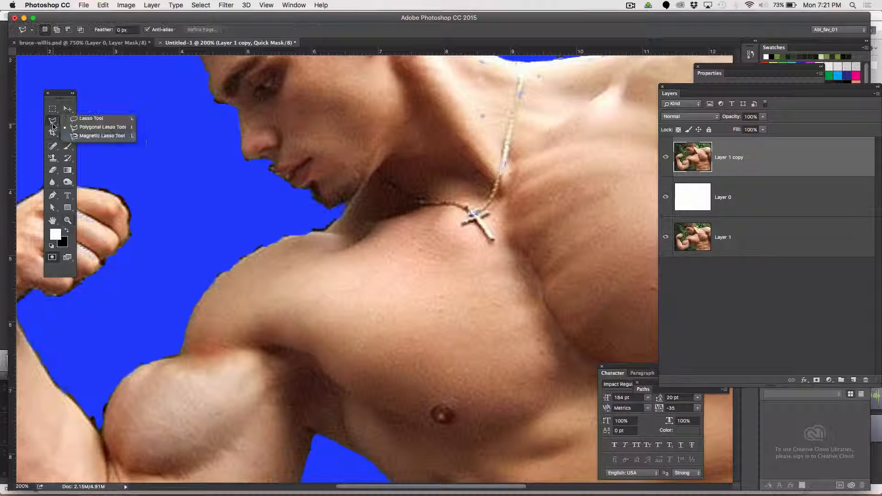
{"action": "left_click", "coordinate": [271, 166]}
{"action": "left_click", "coordinate": [279, 178]}
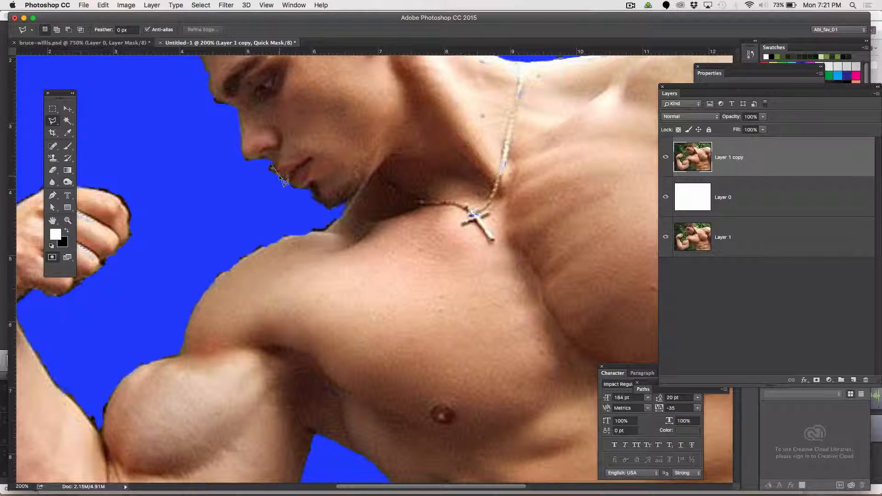
{"action": "left_click", "coordinate": [302, 189]}
{"action": "left_click", "coordinate": [301, 207]}
{"action": "left_click", "coordinate": [253, 205]}
{"action": "left_click", "coordinate": [239, 182]}
{"action": "double_click", "coordinate": [262, 165]}
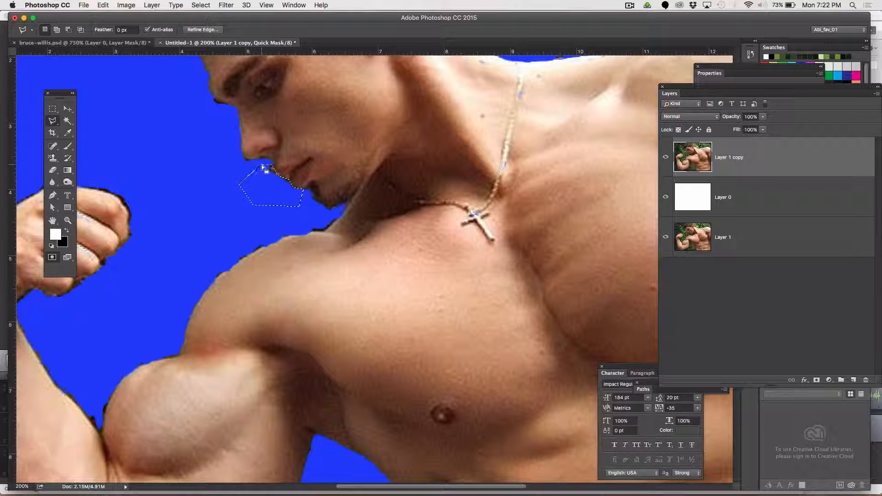
{"action": "key", "text": "alt+BackSpace"}
{"action": "key", "text": "super+z"}
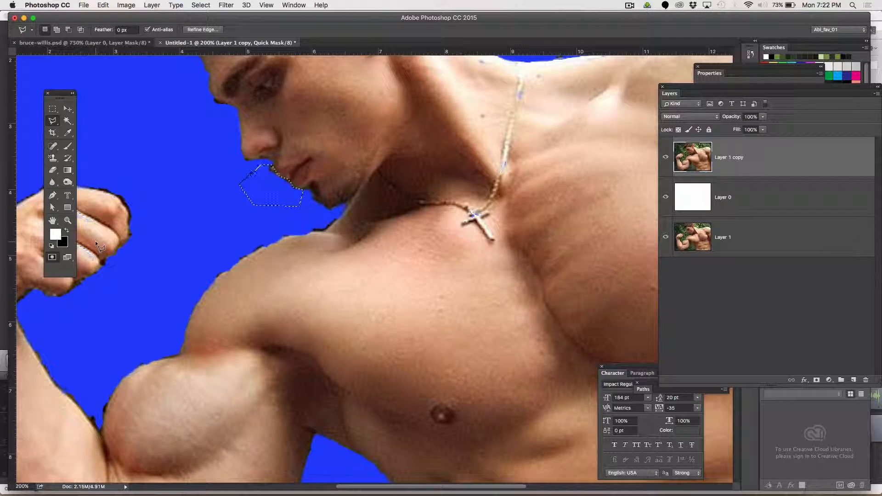
{"action": "key", "text": "x"}
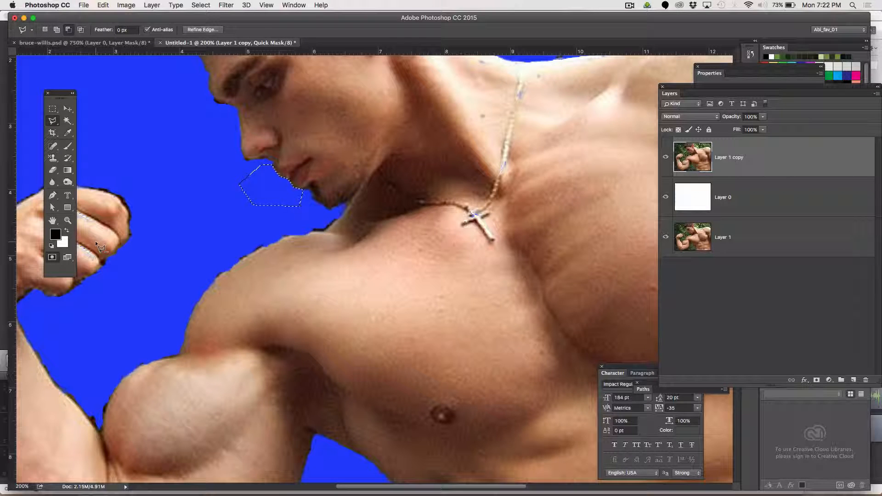
{"action": "key", "text": "super+d"}
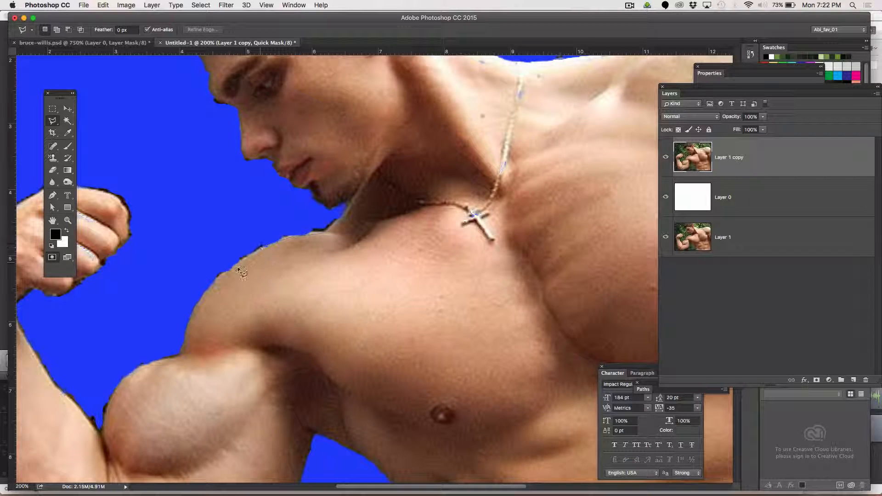
Select the ragged edge at the top of the shoulder with the Polygonal Lasso, fill it with white, then deselect
{"action": "left_click", "coordinate": [211, 282]}
{"action": "left_click", "coordinate": [199, 252]}
{"action": "double_click", "coordinate": [238, 210]}
{"action": "key", "text": "Delete"}
{"action": "key", "text": "ctrl+d"}
{"action": "scroll", "coordinate": [237, 209], "scroll_direction": "right", "scroll_amount": 2}
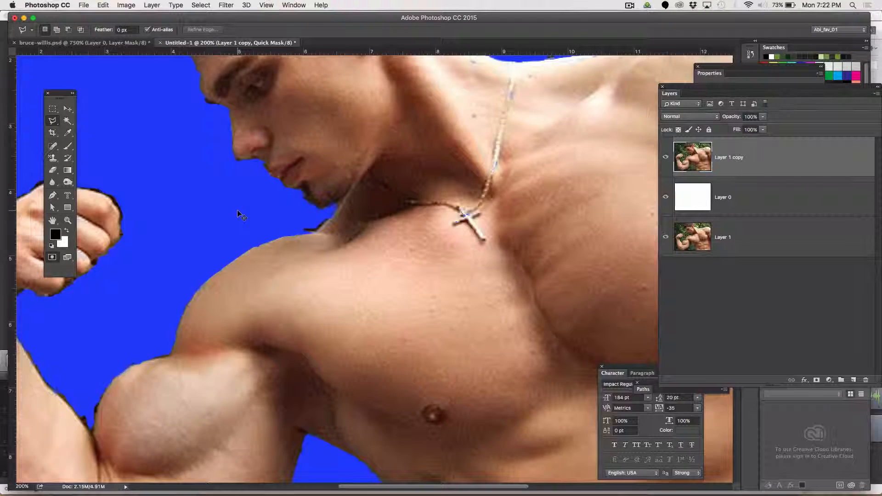
Toggle Quick Mask off and back on to check the selection
{"action": "key", "text": "super+minus"}
{"action": "key", "text": "super+minus"}
{"action": "key", "text": "q"}
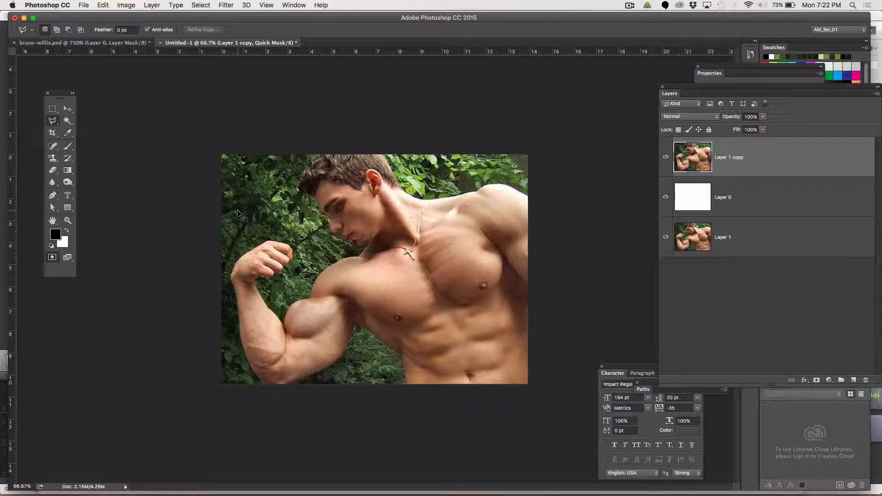
{"action": "key", "text": "q"}
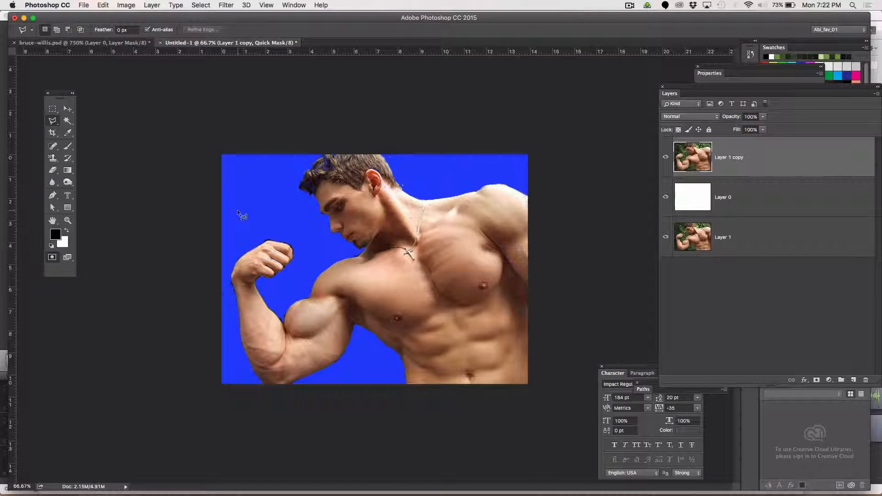
Switch the brush to white and paint over the blue specks inside the hair to unmask them
{"action": "key", "text": "z"}
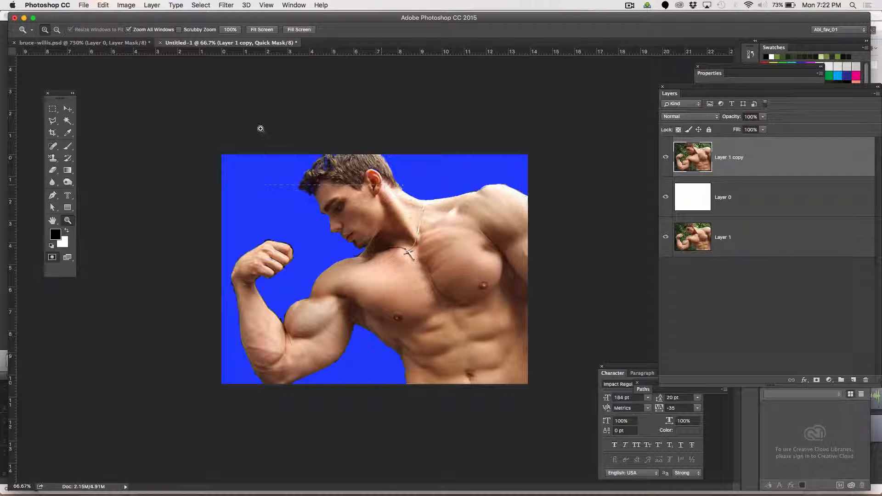
{"action": "left_click_drag", "start_coordinate": [418, 194], "coordinate": [399, 208]}
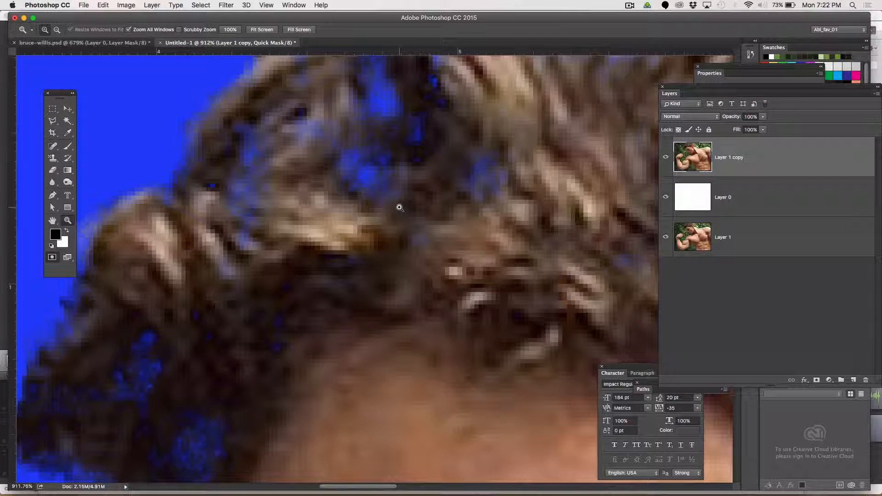
{"action": "left_click", "coordinate": [67, 230]}
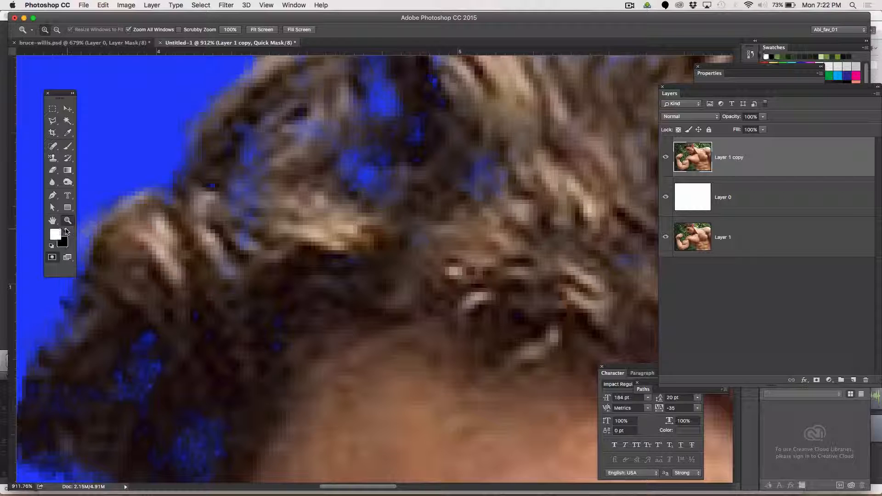
{"action": "left_click", "coordinate": [67, 146]}
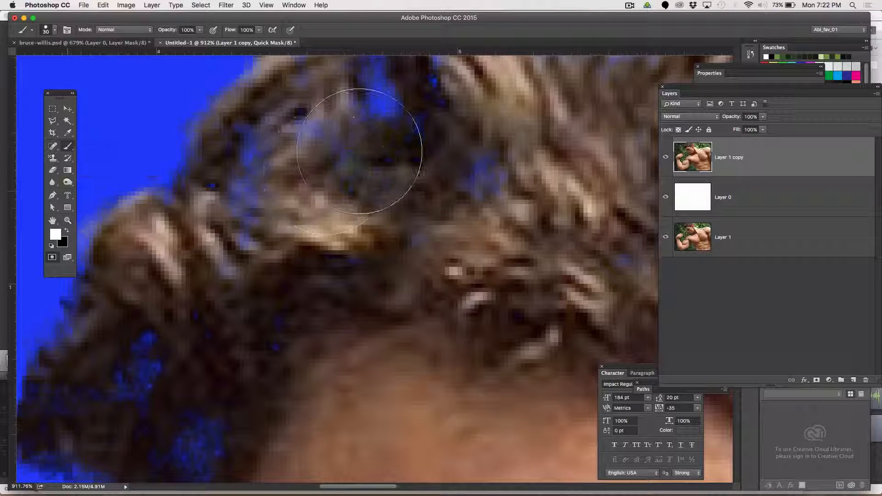
{"action": "key", "text": "super+minus"}
{"action": "key", "text": "super+minus"}
{"action": "key", "text": "super+minus"}
{"action": "key", "text": "super+minus"}
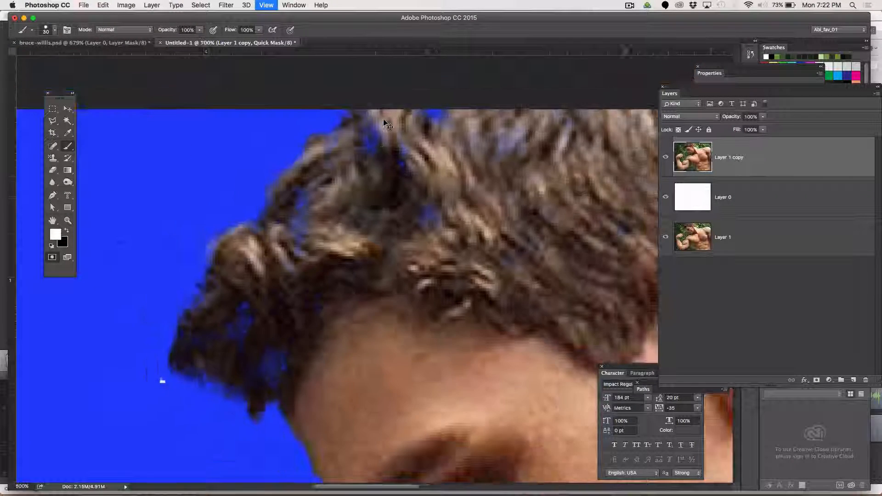
{"action": "key", "text": "super+minus"}
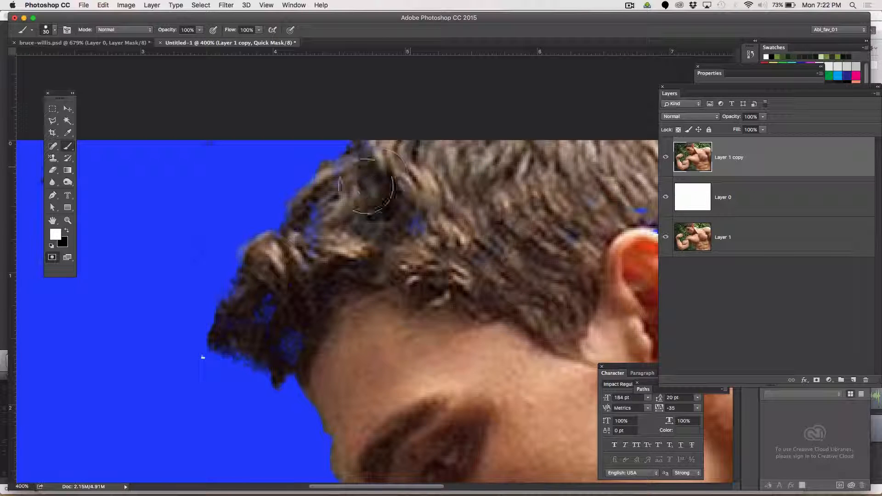
{"action": "mouse_move", "coordinate": [283, 289]}
{"action": "left_mouse_down"}
{"action": "mouse_move", "coordinate": [280, 327]}
{"action": "mouse_move", "coordinate": [297, 336]}
{"action": "mouse_move", "coordinate": [258, 330]}
{"action": "left_mouse_up"}
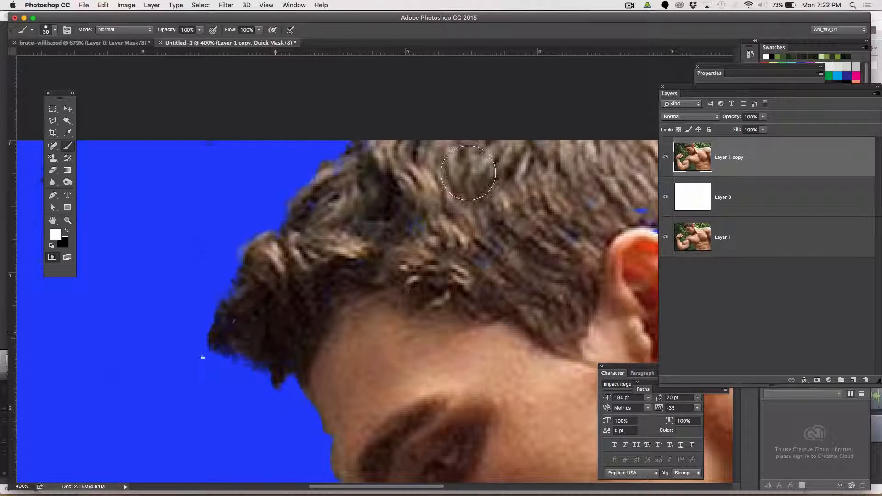
{"action": "key", "text": "super+minus"}
{"action": "key", "text": "super+minus"}
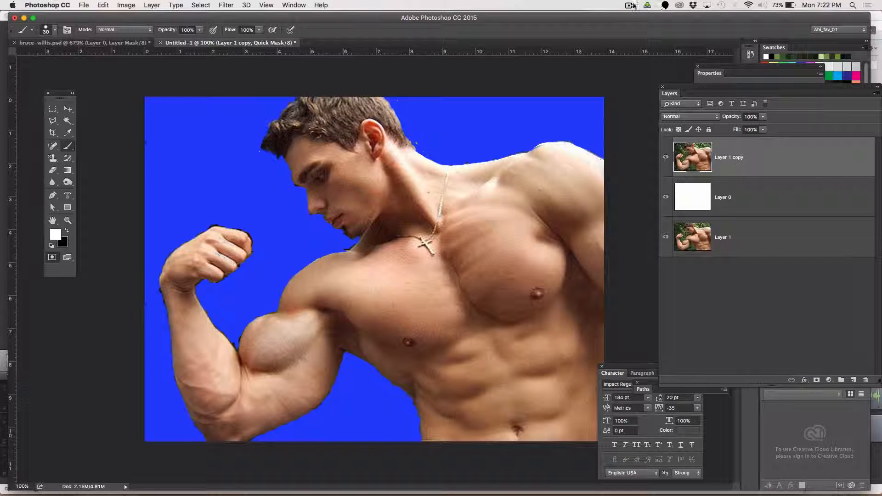
Toggle the visibility of the pattern layer, the photo layer and its copy one by one to review them
{"action": "left_click", "coordinate": [633, 5]}
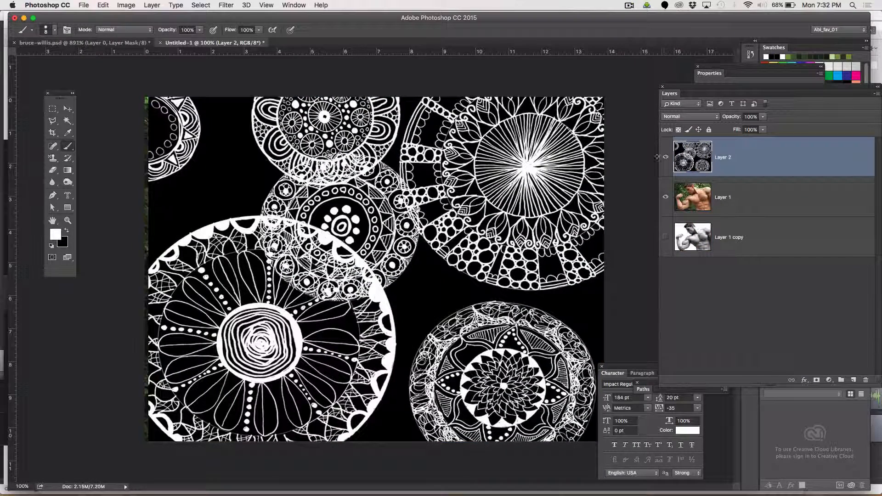
{"action": "left_click", "coordinate": [665, 157]}
{"action": "left_click", "coordinate": [666, 196]}
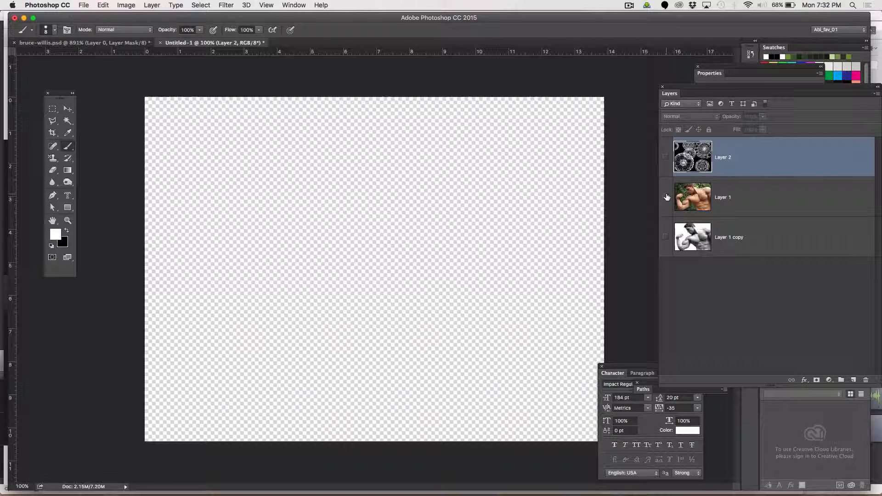
{"action": "left_click", "coordinate": [665, 236]}
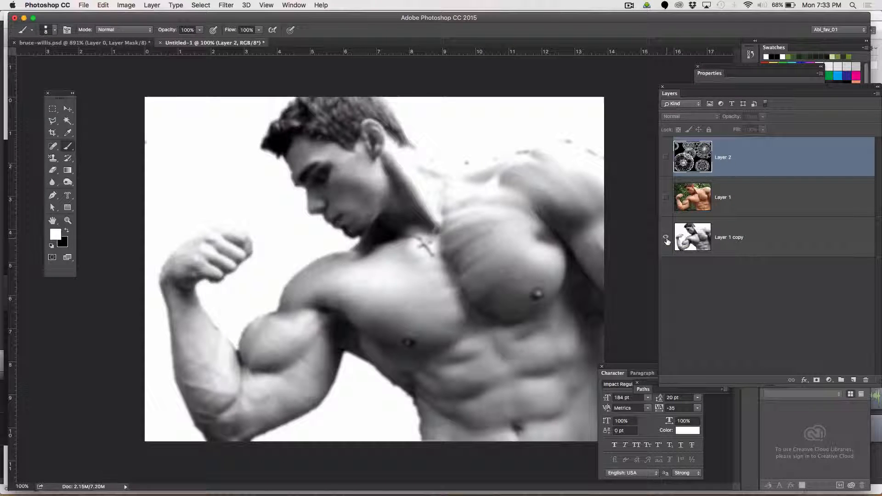
{"action": "left_click", "coordinate": [665, 237]}
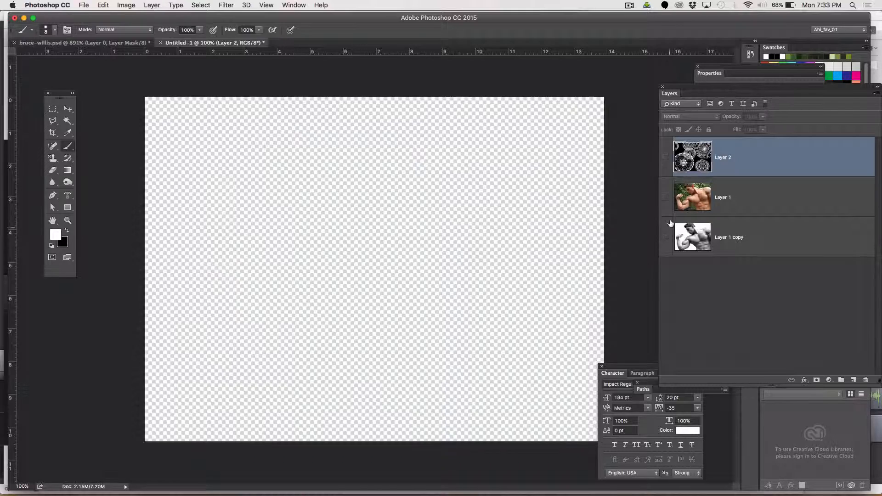
{"action": "left_click", "coordinate": [665, 198]}
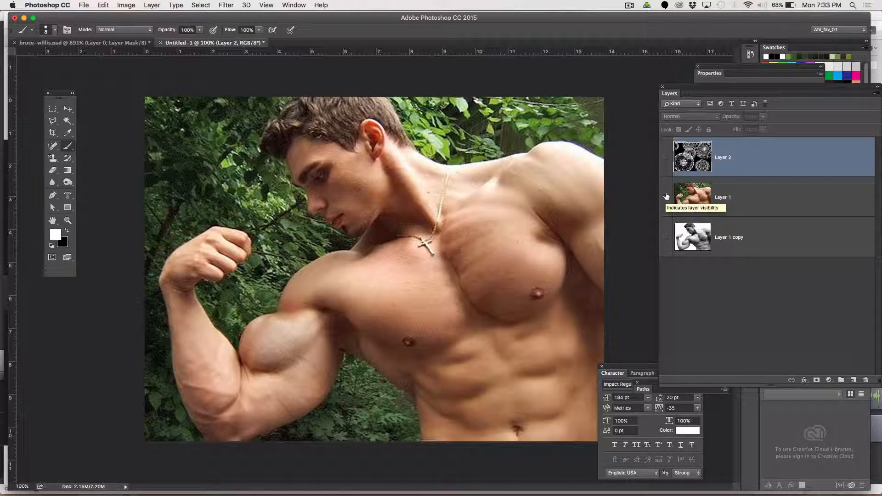
{"action": "left_click", "coordinate": [666, 157]}
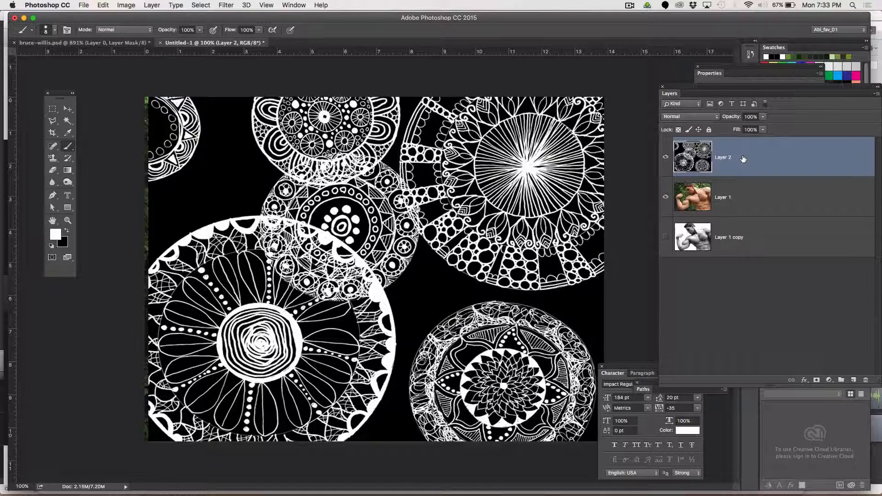
Lighten the mandala pattern layer with Hue/Saturation, setting Lightness to +42
{"action": "key", "text": "super+u"}
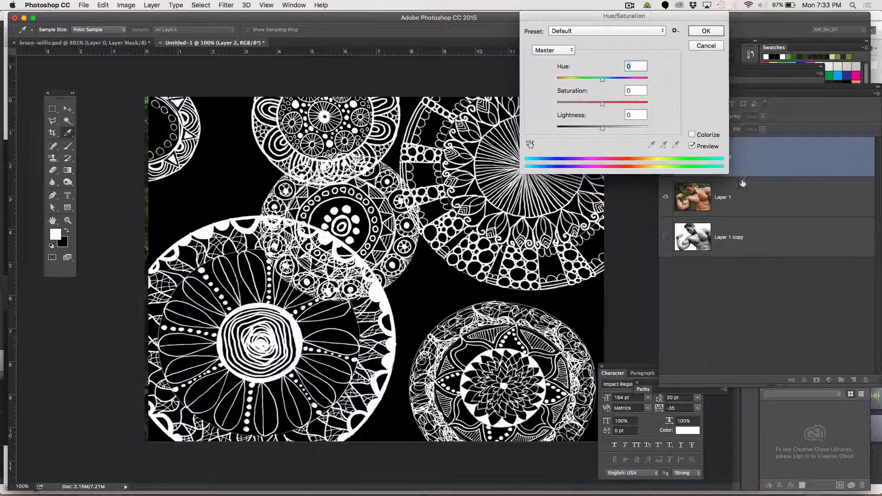
{"action": "mouse_move", "coordinate": [605, 128]}
{"action": "left_mouse_down"}
{"action": "mouse_move", "coordinate": [596, 128]}
{"action": "mouse_move", "coordinate": [622, 127]}
{"action": "left_mouse_up"}
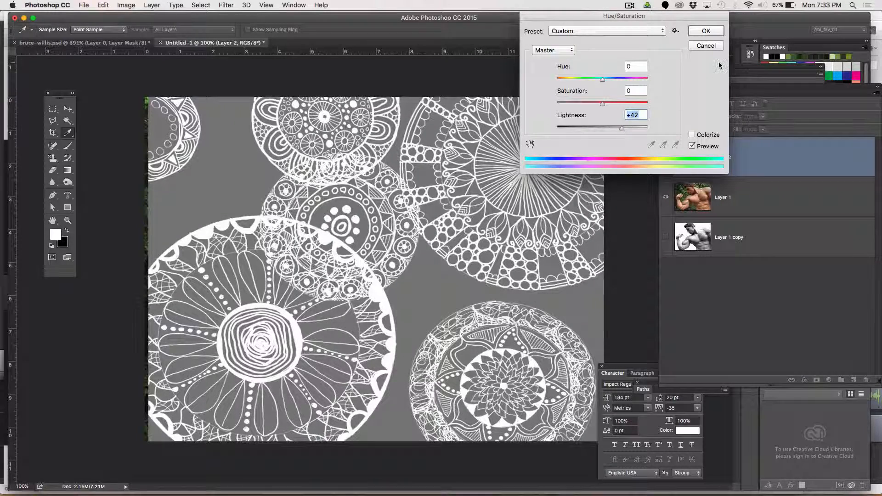
{"action": "left_click", "coordinate": [706, 31]}
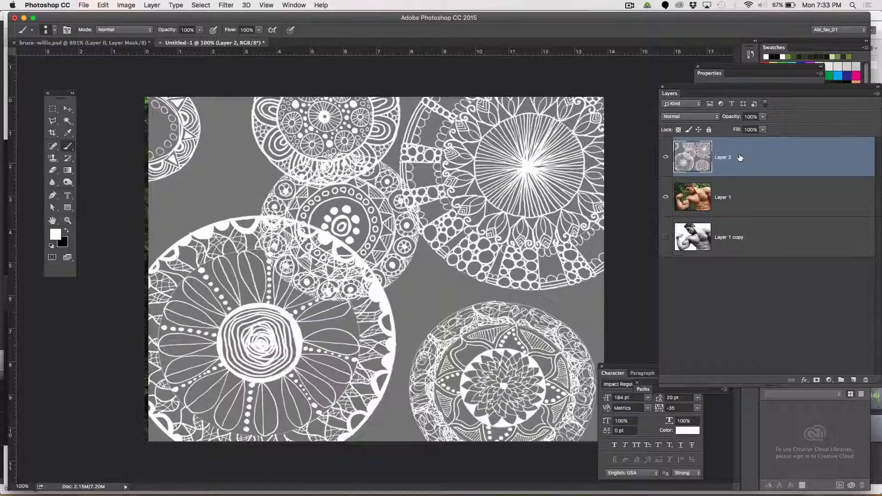
Add a new layer and fill it with a pink-to-blue gradient drawn diagonally across the canvas
{"action": "left_click", "coordinate": [854, 380]}
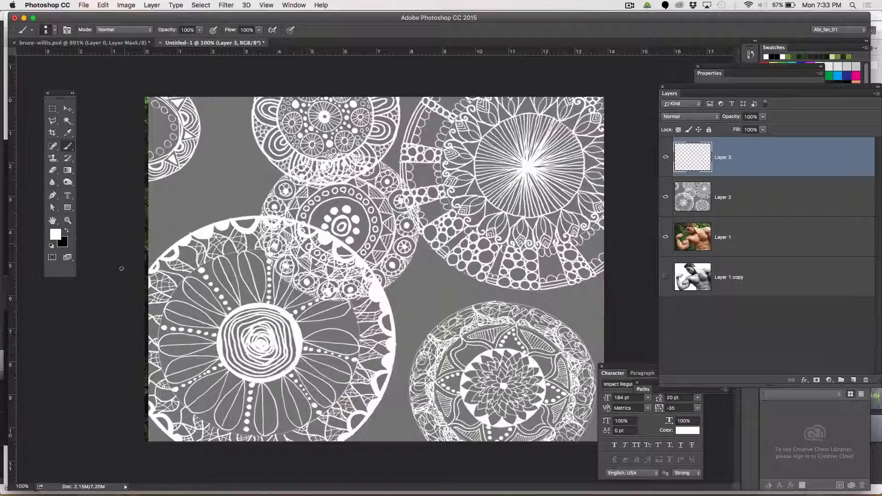
{"action": "left_click", "coordinate": [68, 170]}
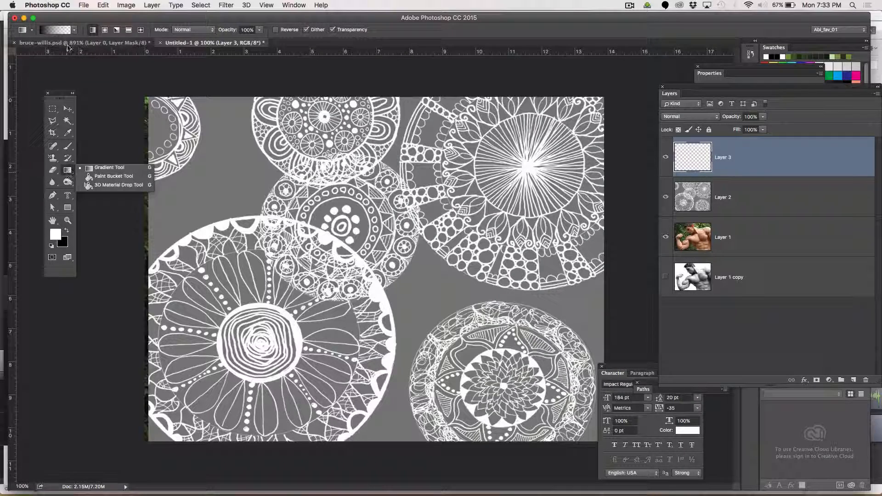
{"action": "left_click", "coordinate": [109, 167]}
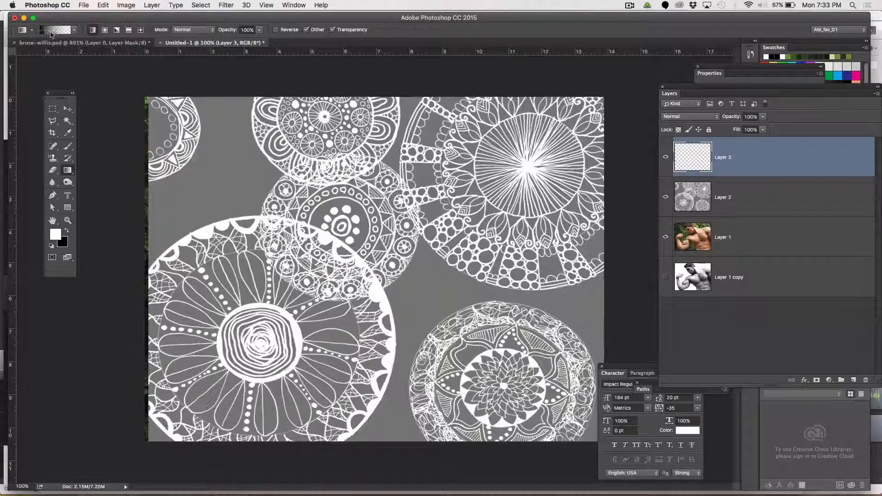
{"action": "left_click", "coordinate": [55, 30]}
{"action": "left_click", "coordinate": [295, 116]}
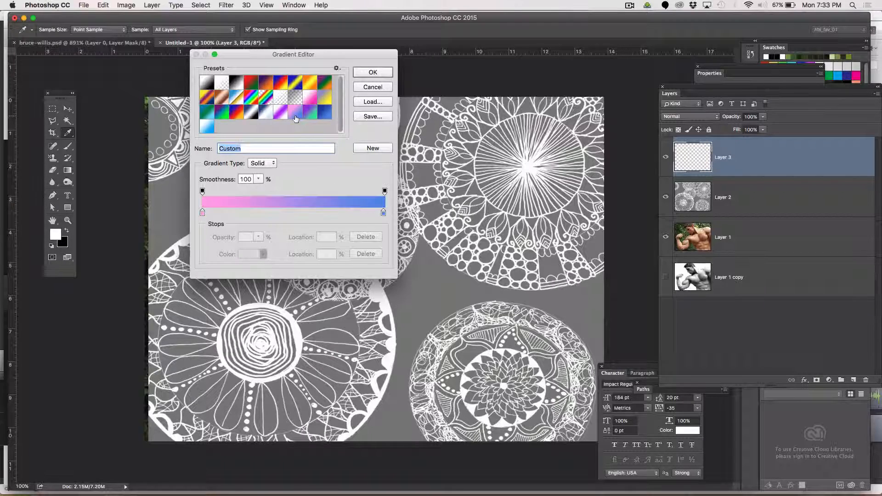
{"action": "left_click", "coordinate": [372, 72]}
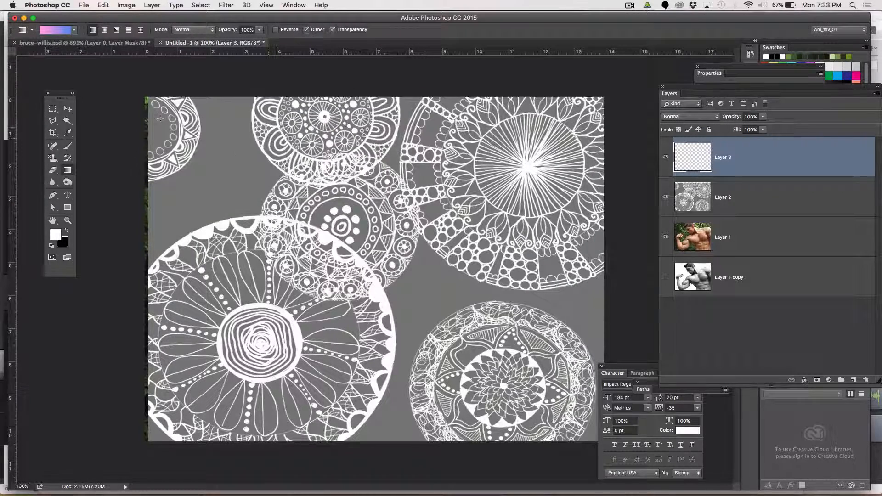
{"action": "left_click_drag", "start_coordinate": [175, 110], "coordinate": [597, 367]}
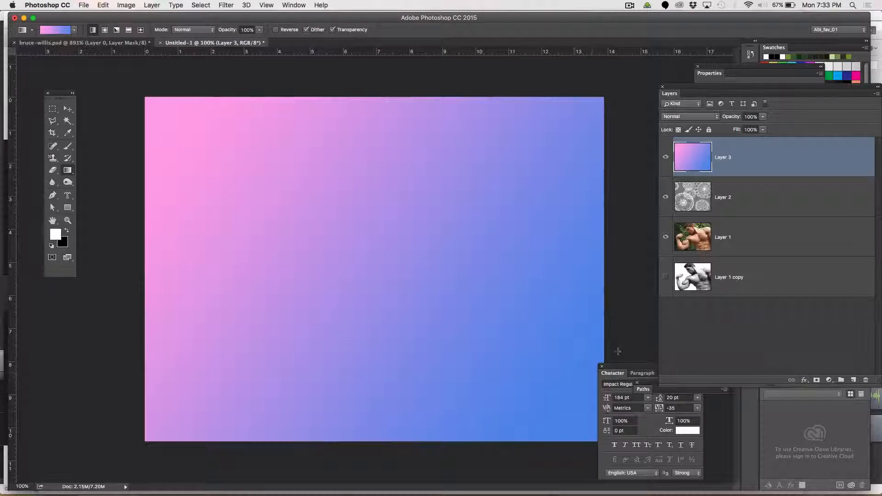
Set the gradient layer's blend mode to Overlay and merge it down into the pattern layer
{"action": "left_click", "coordinate": [680, 118]}
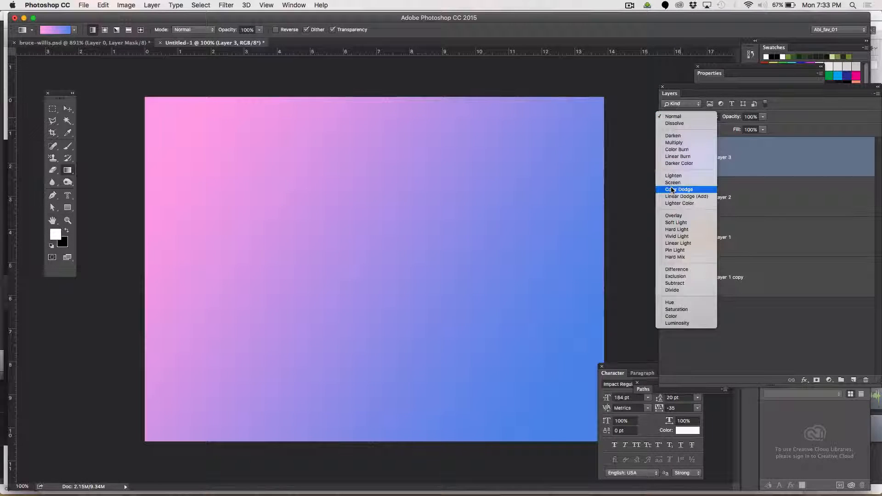
{"action": "left_click", "coordinate": [673, 216]}
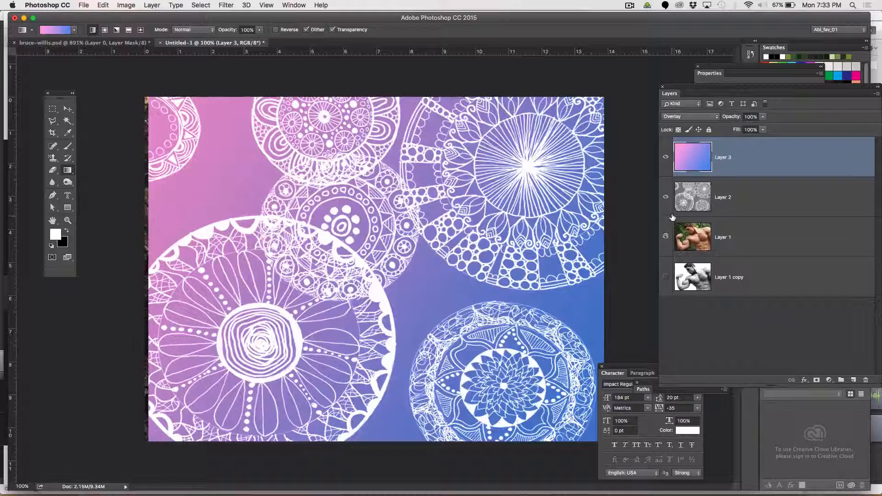
{"action": "key", "text": "super+e"}
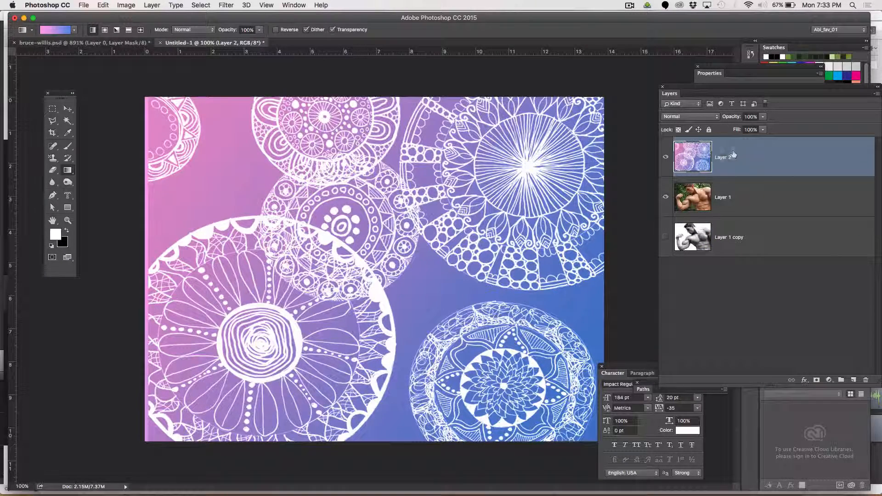
Duplicate the pattern layer, move the copy below the photo layer, and reselect the original pattern layer
{"action": "left_click_drag", "start_coordinate": [733, 154], "coordinate": [853, 380]}
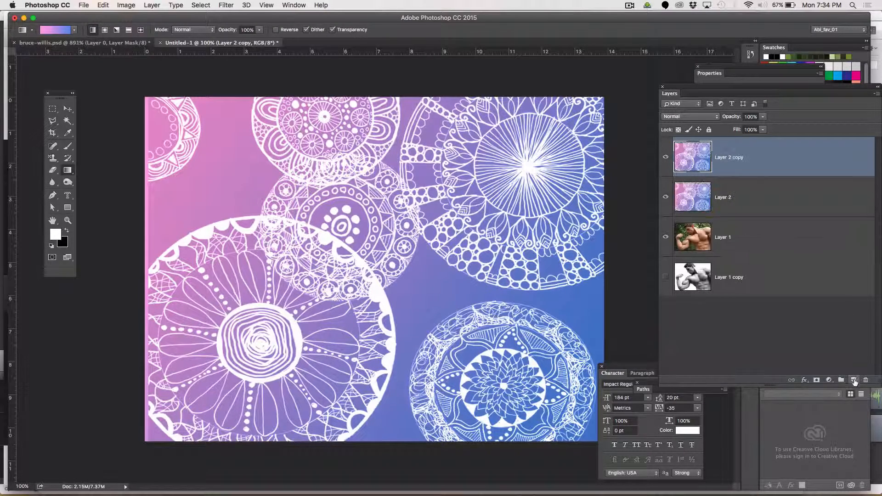
{"action": "left_click_drag", "start_coordinate": [733, 165], "coordinate": [726, 243]}
{"action": "left_click", "coordinate": [688, 157]}
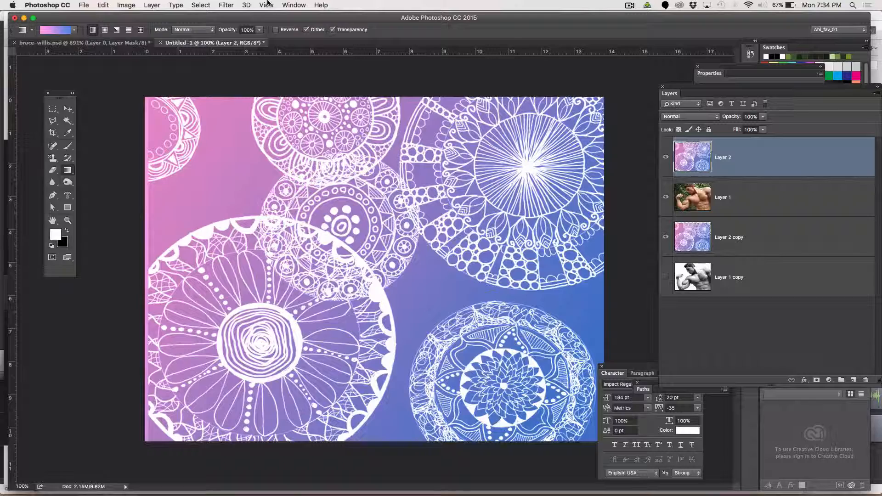
Apply the Displace filter to the pattern layer with scale 10, using dudeBW.psd as the displacement map
{"action": "left_click", "coordinate": [226, 5]}
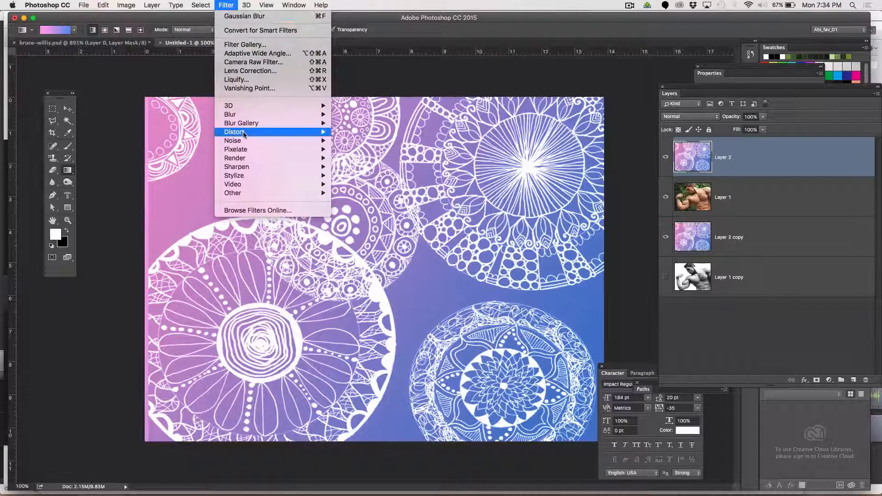
{"action": "mouse_move", "coordinate": [244, 133]}
{"action": "left_click", "coordinate": [354, 133]}
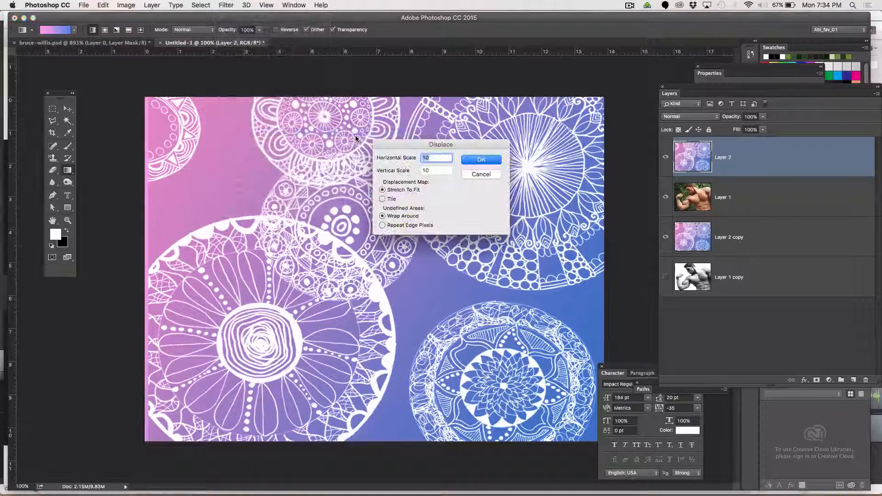
{"action": "left_click", "coordinate": [481, 160]}
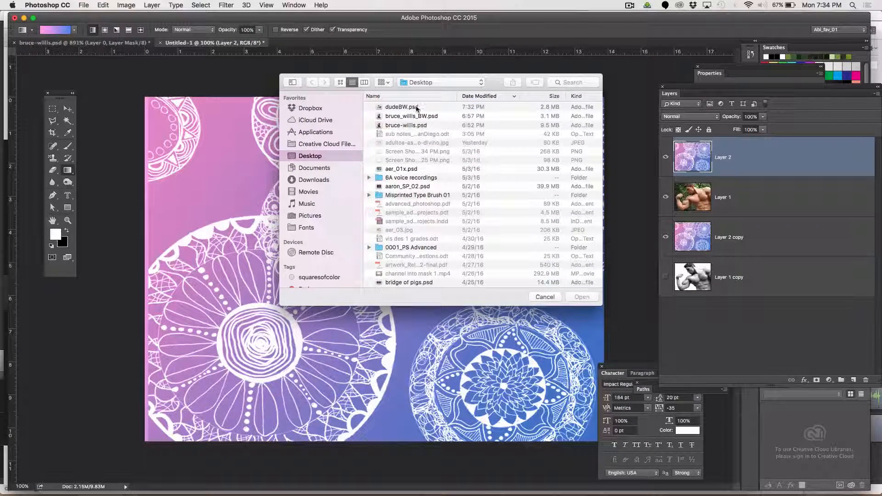
{"action": "left_click", "coordinate": [416, 108]}
{"action": "left_click", "coordinate": [581, 298]}
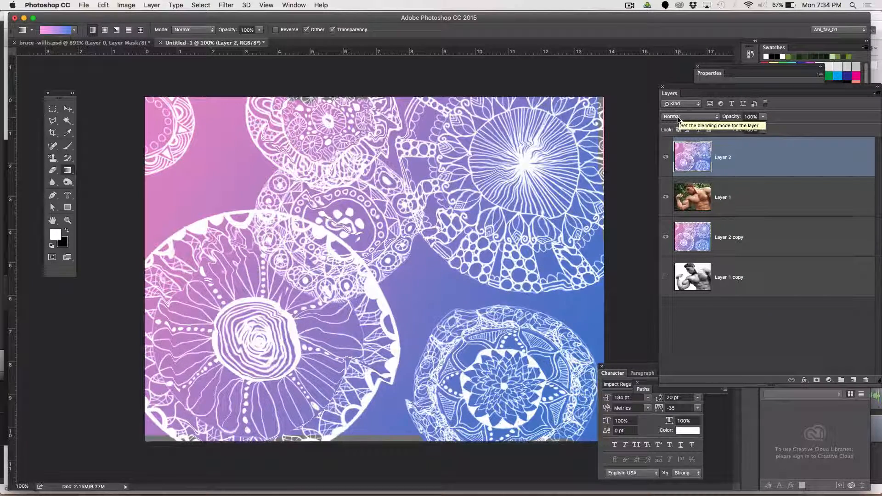
Set the pattern layer's blend mode to Overlay
{"action": "left_click", "coordinate": [678, 118]}
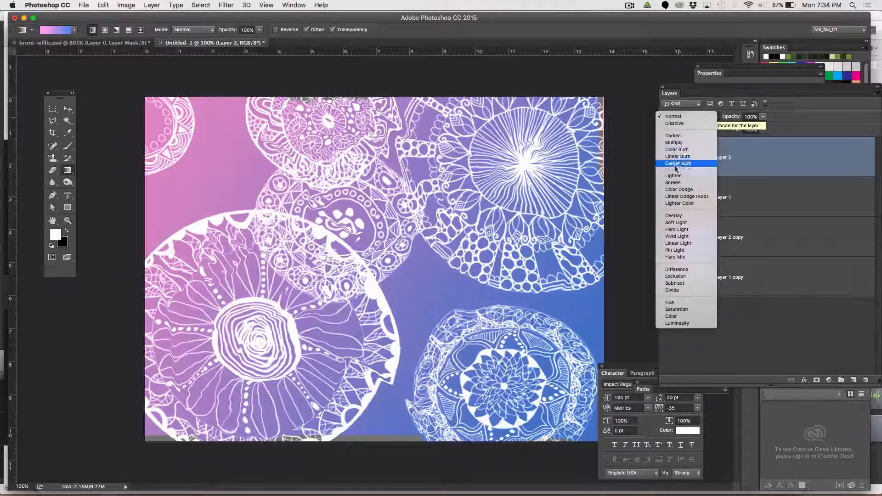
{"action": "left_click", "coordinate": [674, 215]}
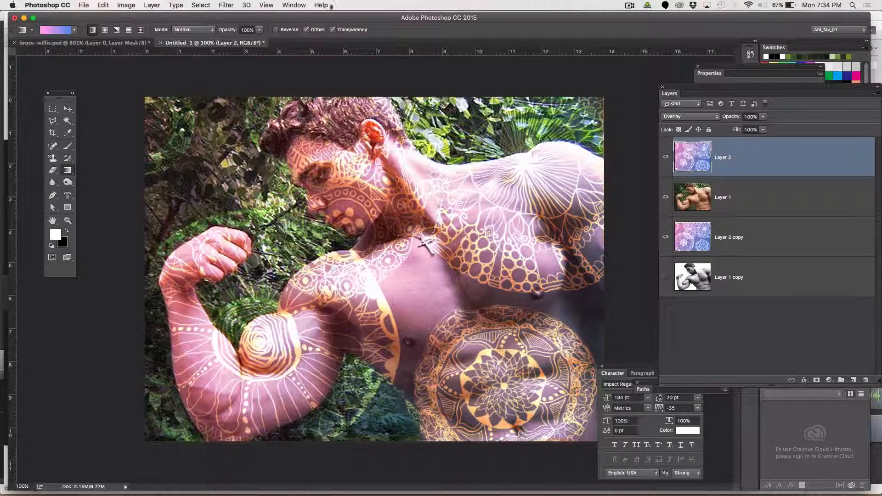
Load the saved dude channel as a new selection
{"action": "left_click", "coordinate": [197, 5]}
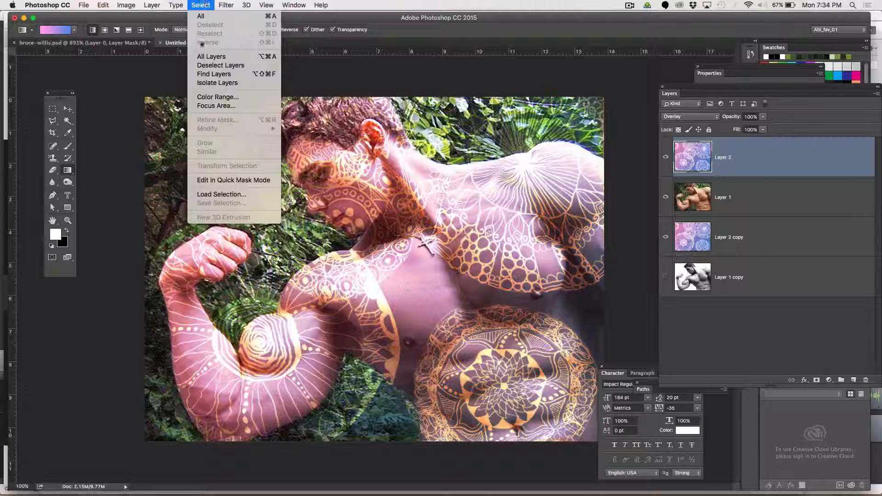
{"action": "left_click", "coordinate": [220, 194]}
{"action": "left_click", "coordinate": [322, 144]}
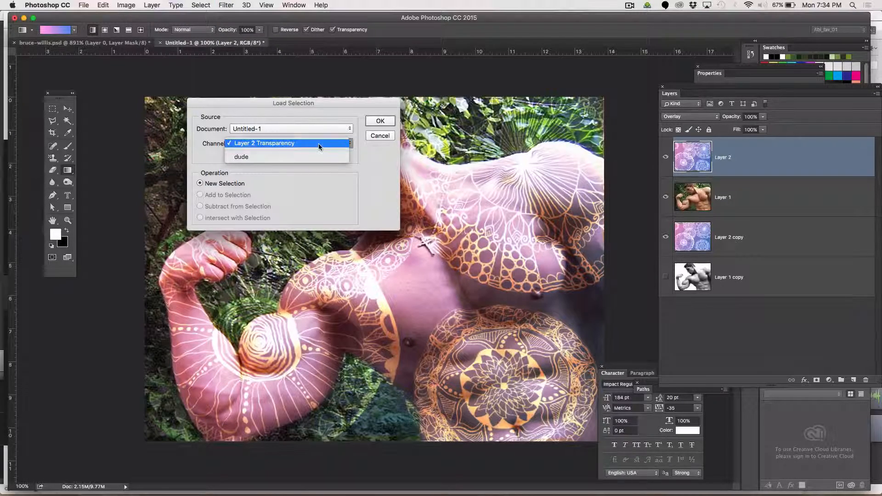
{"action": "left_click", "coordinate": [322, 157]}
{"action": "left_click", "coordinate": [381, 120]}
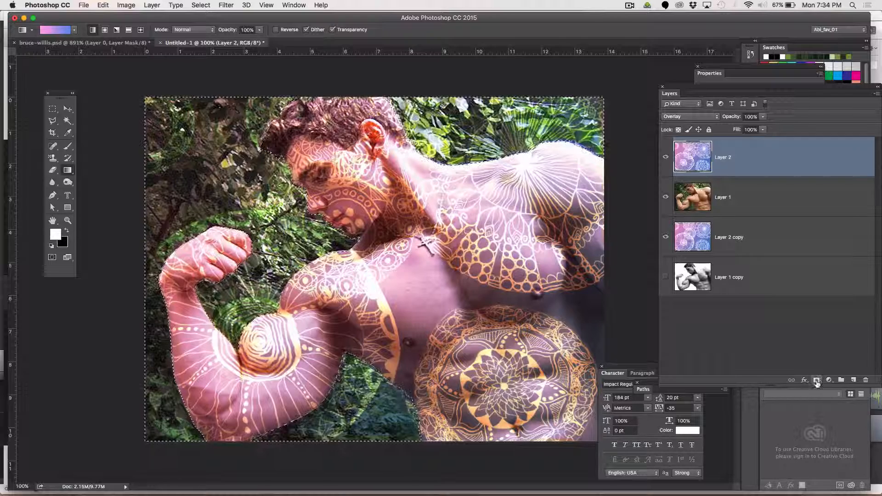
Invert the selection and add a layer mask to the pattern layer, undoing an accidental vector mask first
{"action": "left_click", "coordinate": [816, 381]}
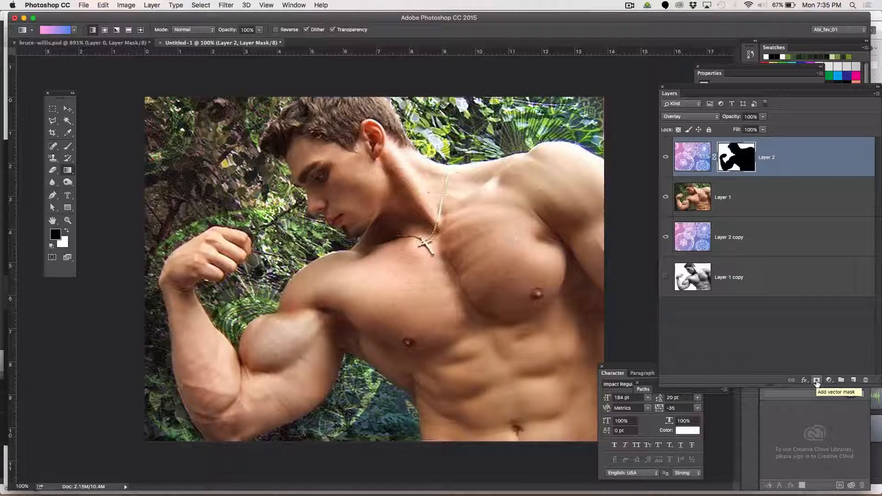
{"action": "key", "text": "super+z"}
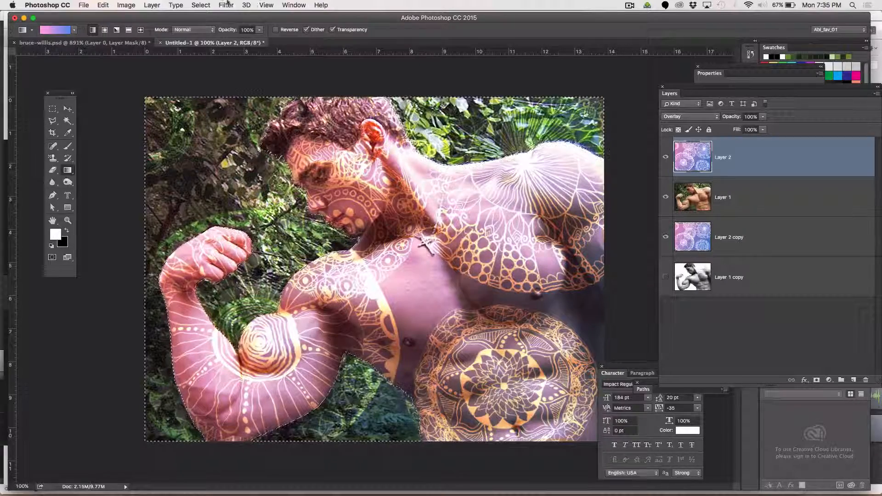
{"action": "left_click", "coordinate": [202, 5]}
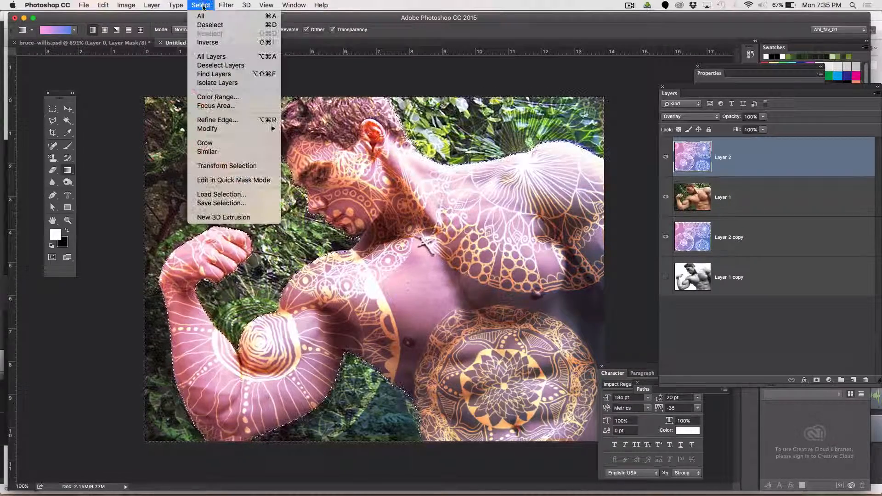
{"action": "left_click", "coordinate": [206, 42]}
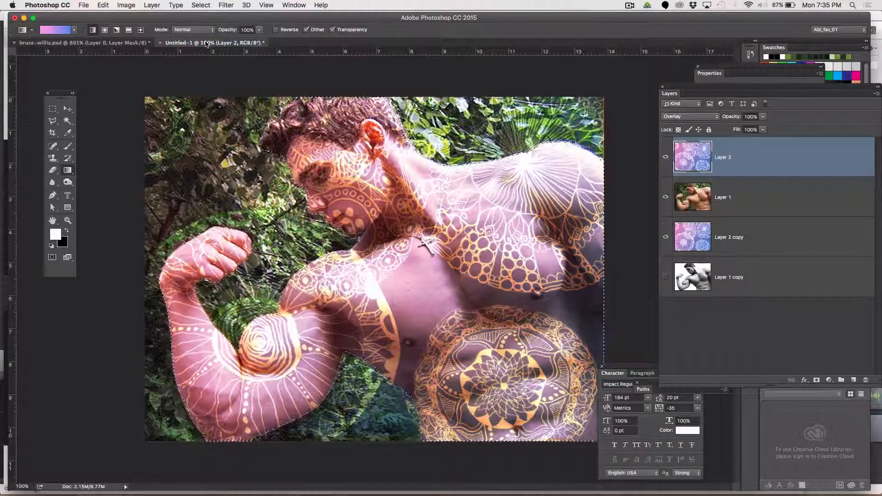
{"action": "left_click", "coordinate": [817, 381]}
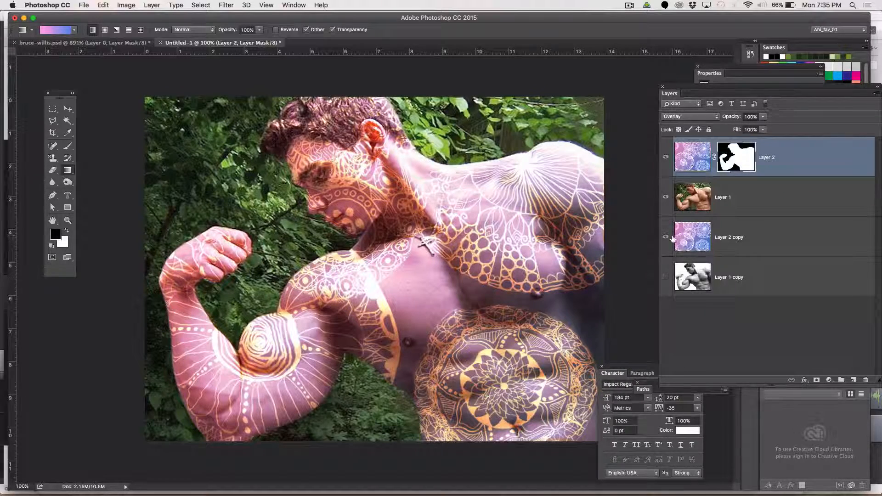
Move the pattern copy to the top, hide the masked pattern layer, and set the copy to Overlay
{"action": "left_click_drag", "start_coordinate": [690, 243], "coordinate": [693, 153]}
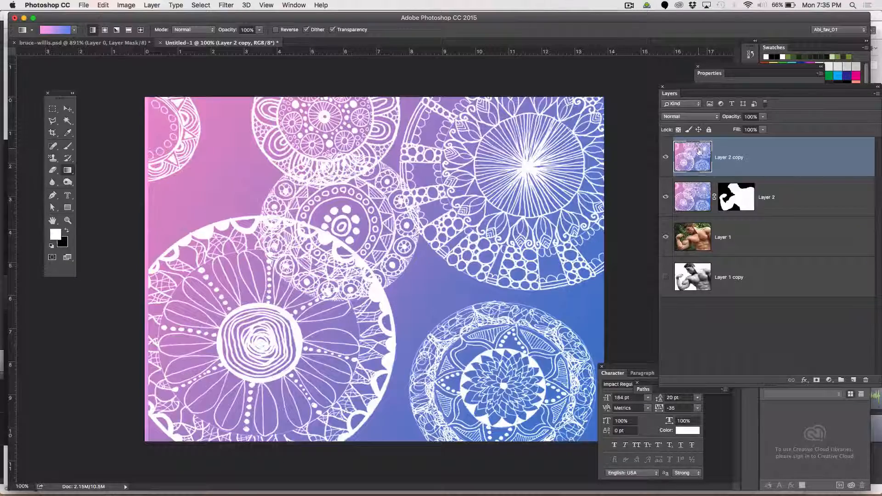
{"action": "left_click", "coordinate": [665, 198]}
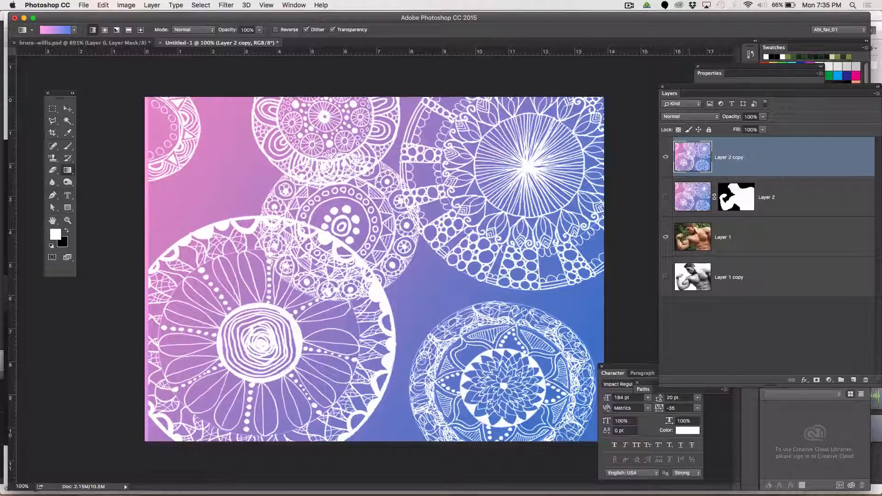
{"action": "left_click", "coordinate": [678, 121]}
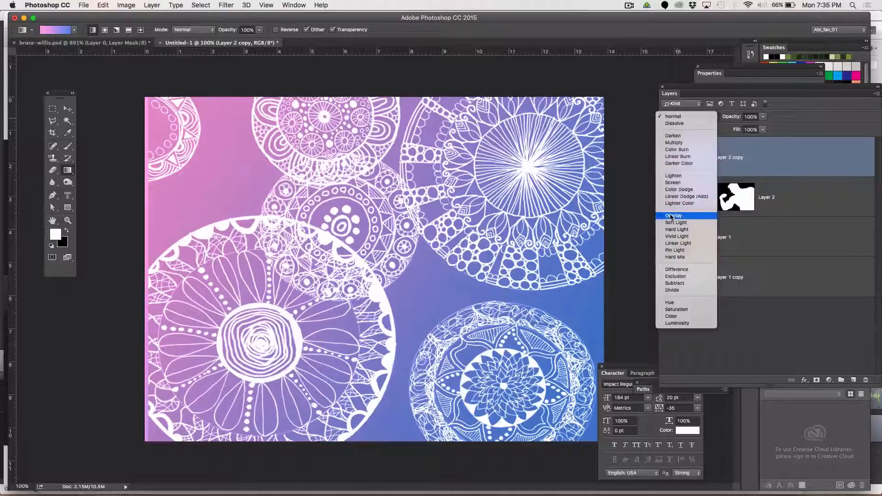
{"action": "left_click", "coordinate": [670, 217]}
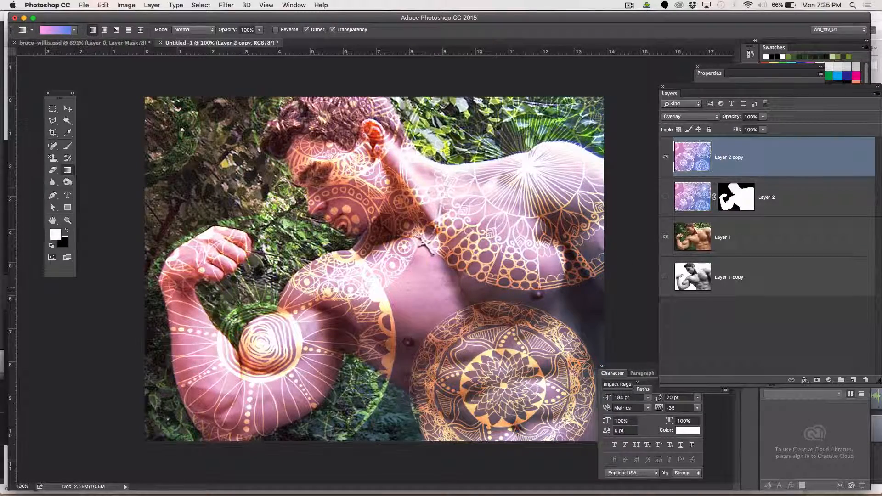
Show the masked pattern layer again, hide the top pattern copy, and select the masked layer
{"action": "left_click", "coordinate": [666, 197]}
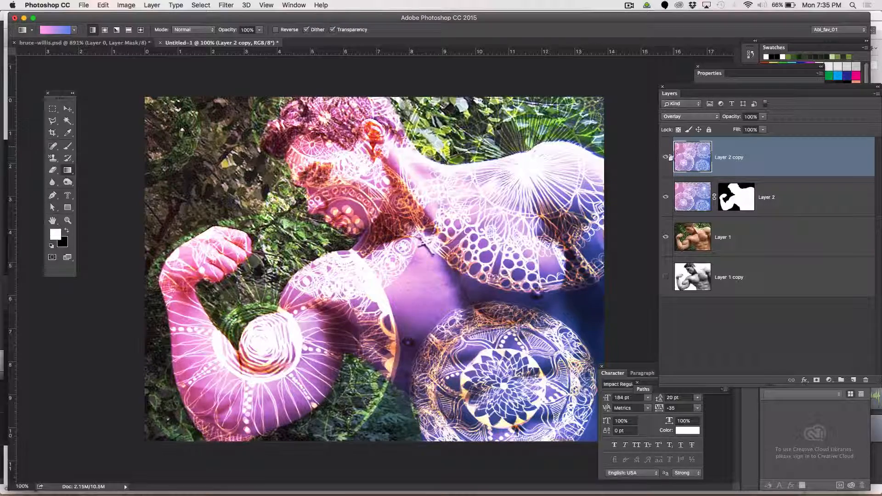
{"action": "left_click", "coordinate": [666, 158]}
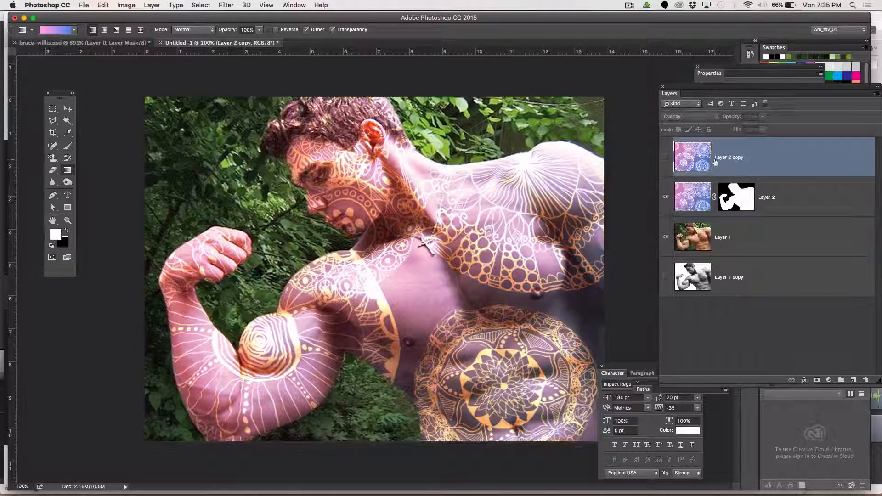
{"action": "left_click", "coordinate": [745, 201]}
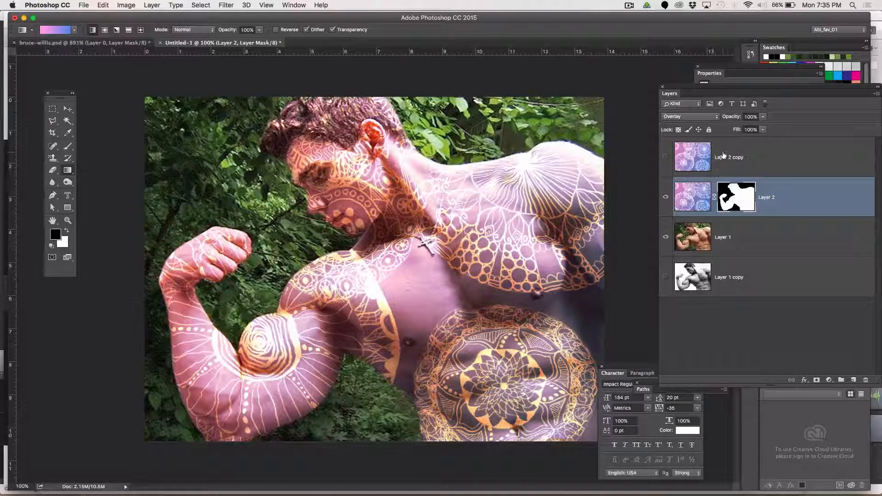
Move the pattern copy beneath the photo layer, copy the body mask onto it, and make it visible
{"action": "left_click_drag", "start_coordinate": [703, 202], "coordinate": [705, 252]}
{"action": "key", "text": "x"}
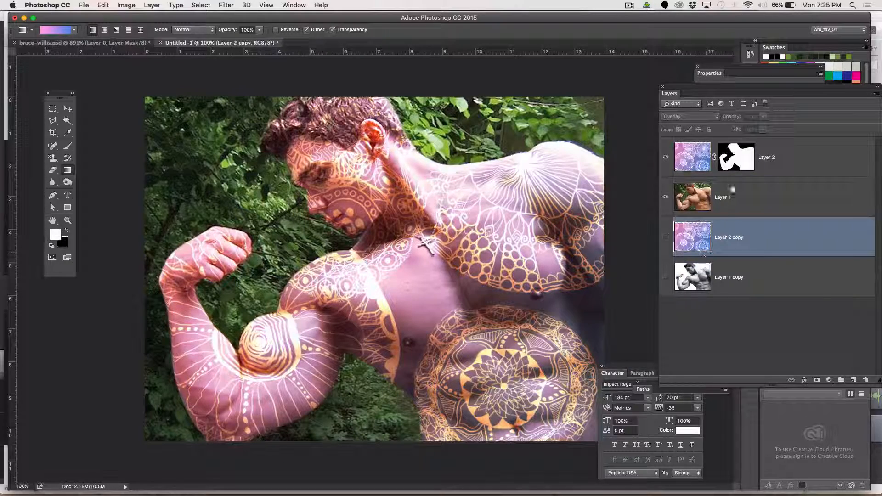
{"action": "left_click_drag", "start_coordinate": [744, 146], "coordinate": [735, 238]}
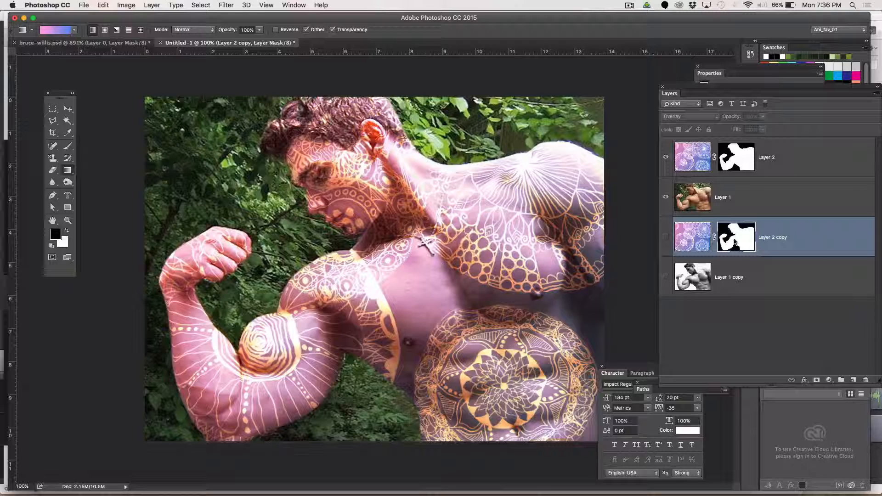
{"action": "left_click", "coordinate": [665, 237]}
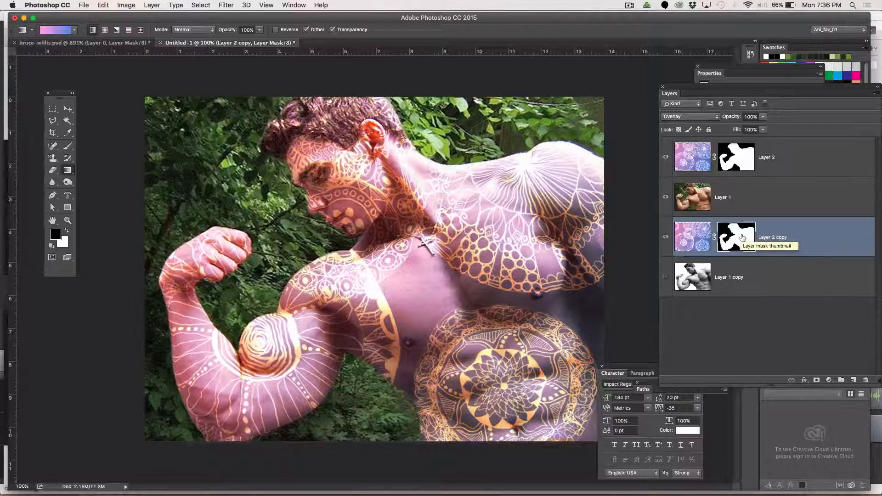
Copy the body mask onto the photo layer, then delete the mask from the pattern copy
{"action": "left_click_drag", "start_coordinate": [741, 237], "coordinate": [739, 200]}
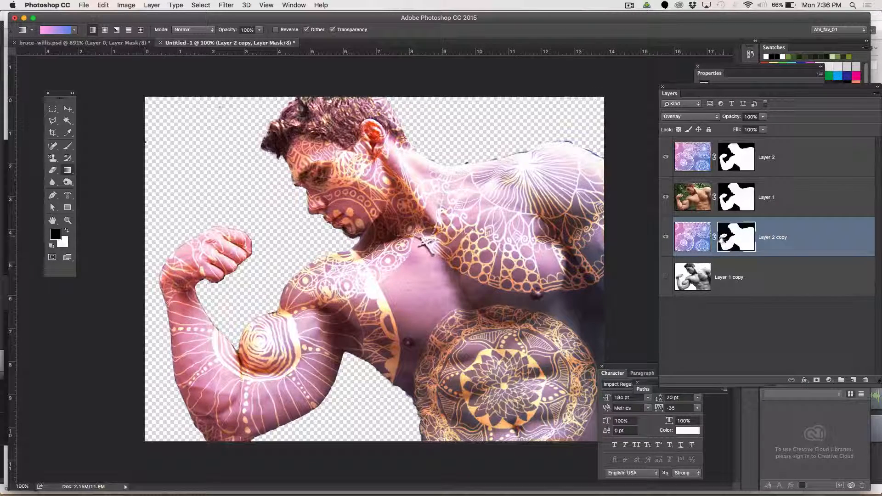
{"action": "left_click_drag", "start_coordinate": [723, 238], "coordinate": [868, 383]}
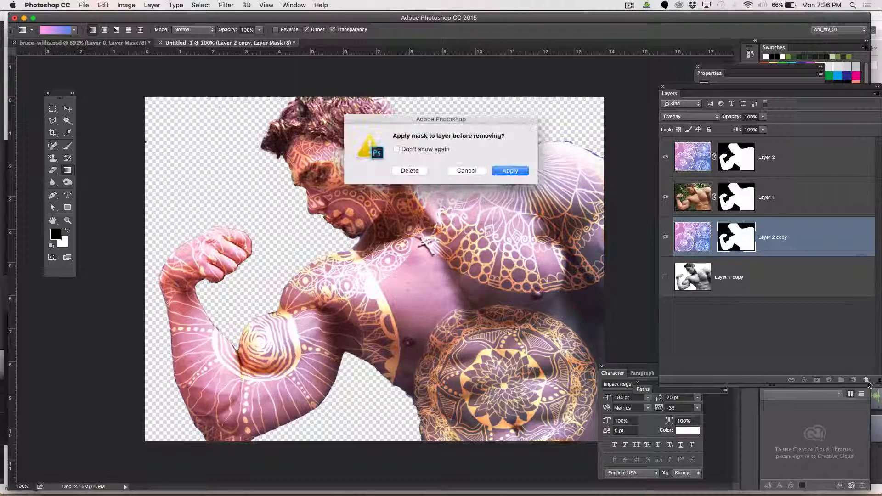
{"action": "left_click", "coordinate": [404, 170]}
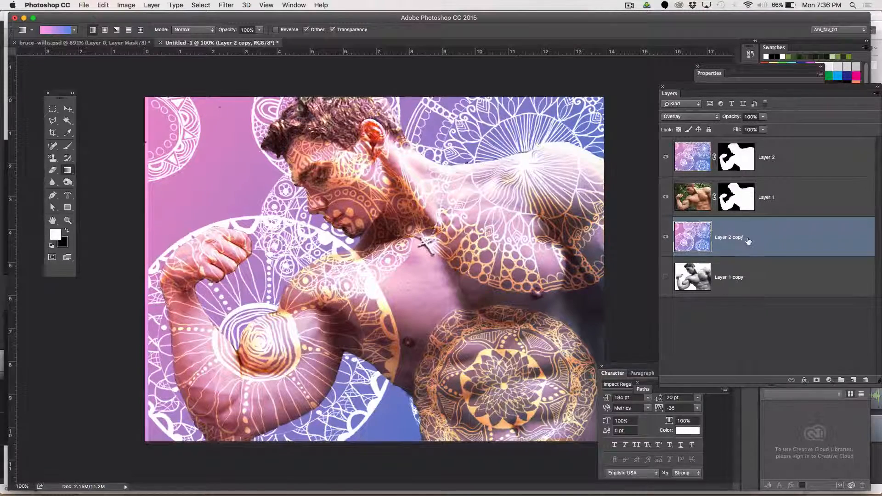
Select the top pattern layer's mask and paint black with the Brush tool over the face to hide the pattern there
{"action": "right_click", "coordinate": [738, 155]}
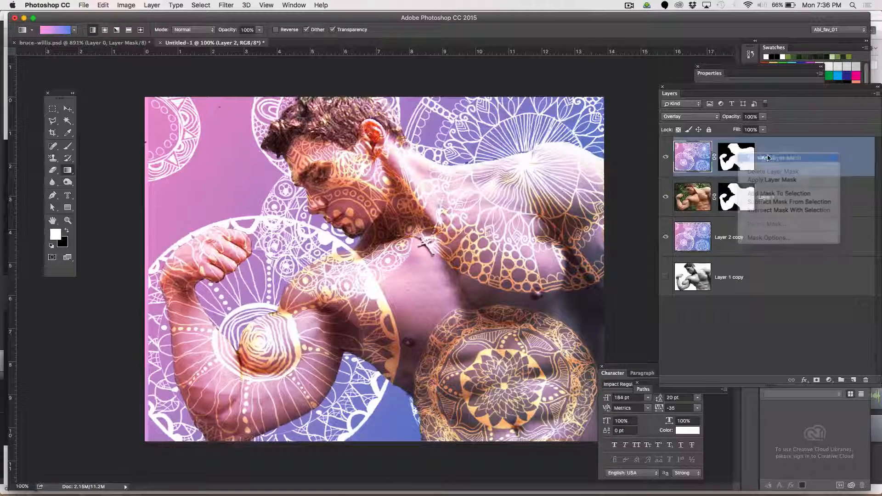
{"action": "left_click", "coordinate": [768, 158]}
{"action": "left_click", "coordinate": [747, 159]}
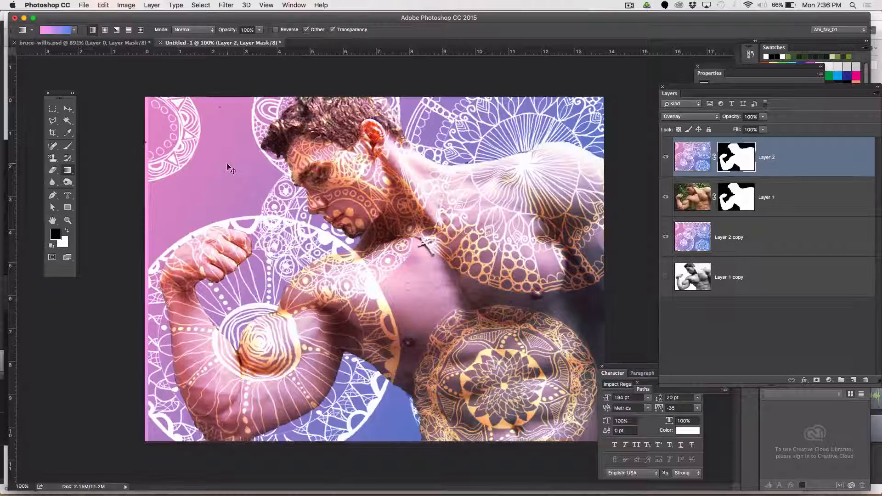
{"action": "key", "text": "super+equal"}
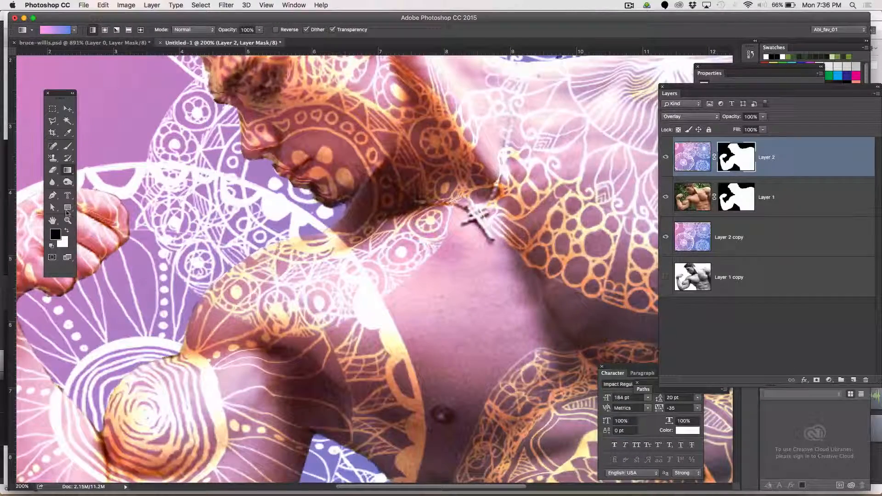
{"action": "left_click", "coordinate": [68, 147]}
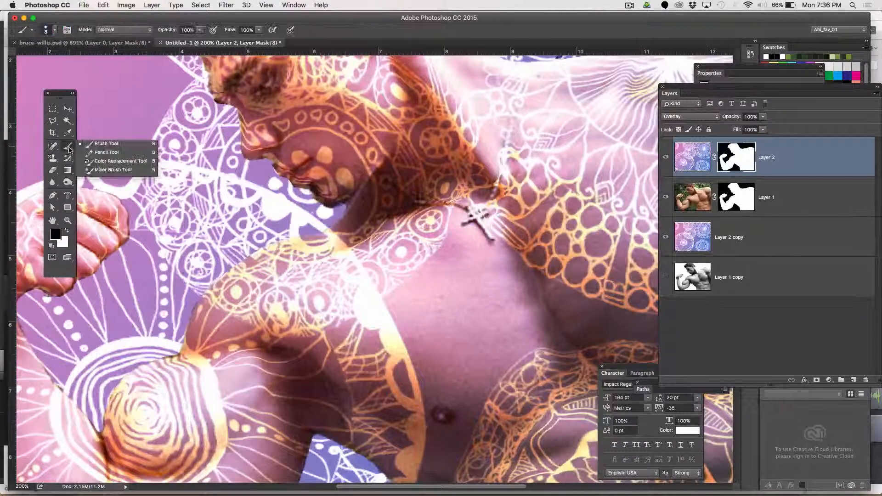
{"action": "left_click", "coordinate": [268, 81]}
{"action": "mouse_move", "coordinate": [260, 87]}
{"action": "left_mouse_down"}
{"action": "mouse_move", "coordinate": [272, 82]}
{"action": "mouse_move", "coordinate": [261, 90]}
{"action": "left_mouse_up"}
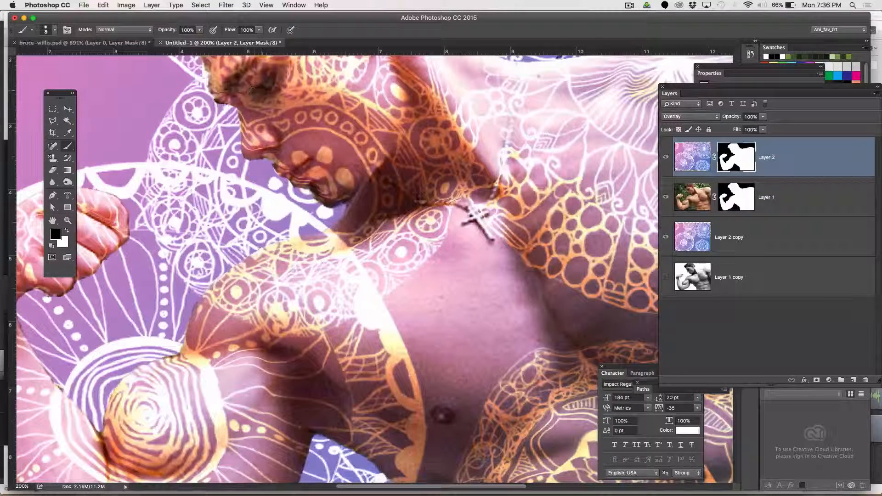
{"action": "mouse_move", "coordinate": [306, 172]}
{"action": "left_mouse_down"}
{"action": "mouse_move", "coordinate": [284, 171]}
{"action": "mouse_move", "coordinate": [302, 169]}
{"action": "mouse_move", "coordinate": [298, 178]}
{"action": "mouse_move", "coordinate": [286, 171]}
{"action": "mouse_move", "coordinate": [344, 208]}
{"action": "left_mouse_up"}
{"action": "key", "text": "super+minus"}
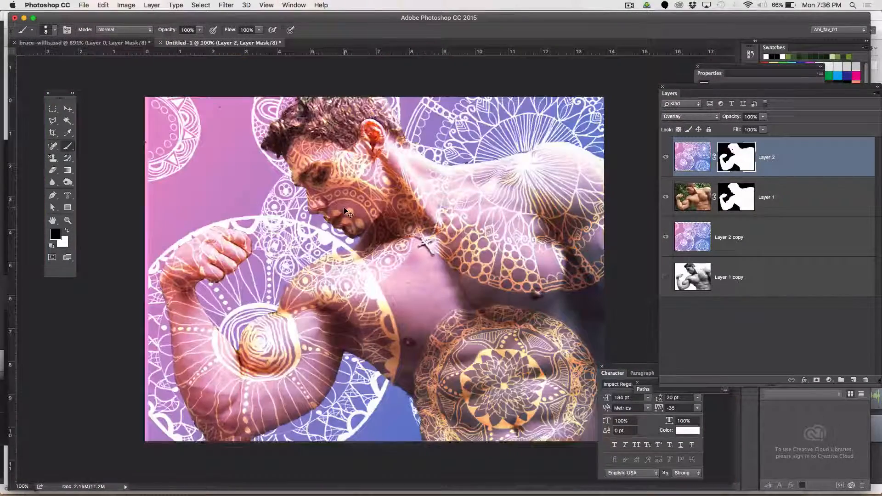
Add a new layer above the pattern copy and fill it entirely with white
{"action": "key", "text": "x"}
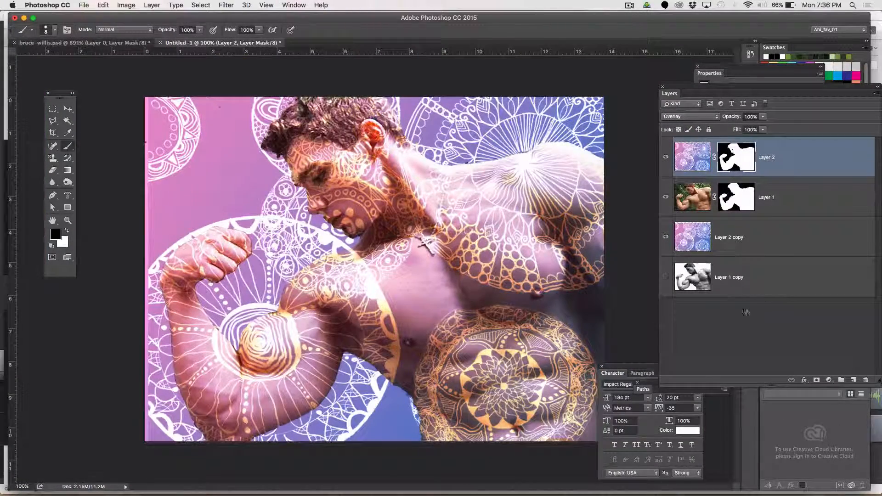
{"action": "left_click", "coordinate": [780, 247]}
{"action": "left_click", "coordinate": [852, 380]}
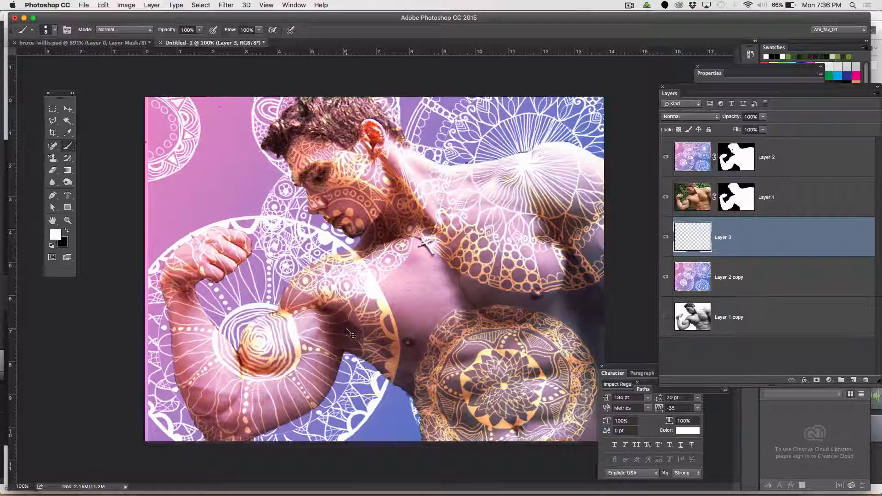
{"action": "key", "text": "super+a"}
{"action": "key", "text": "alt+BackSpace"}
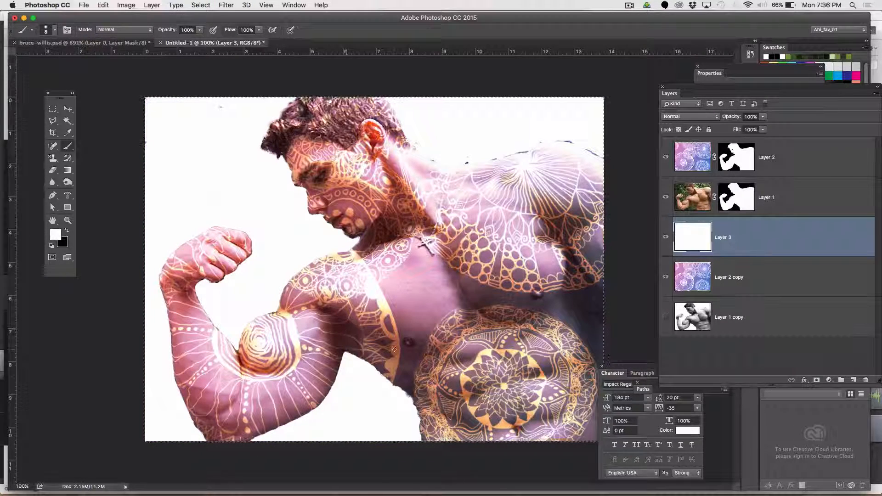
Set the new white layer to 78% opacity and Overlay blend mode
{"action": "left_click", "coordinate": [761, 121]}
{"action": "left_click_drag", "start_coordinate": [749, 127], "coordinate": [754, 130]}
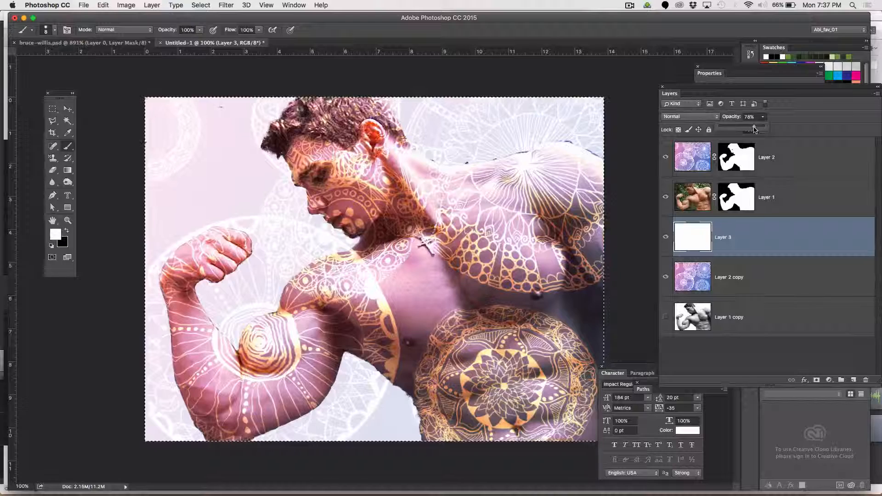
{"action": "left_click", "coordinate": [732, 236]}
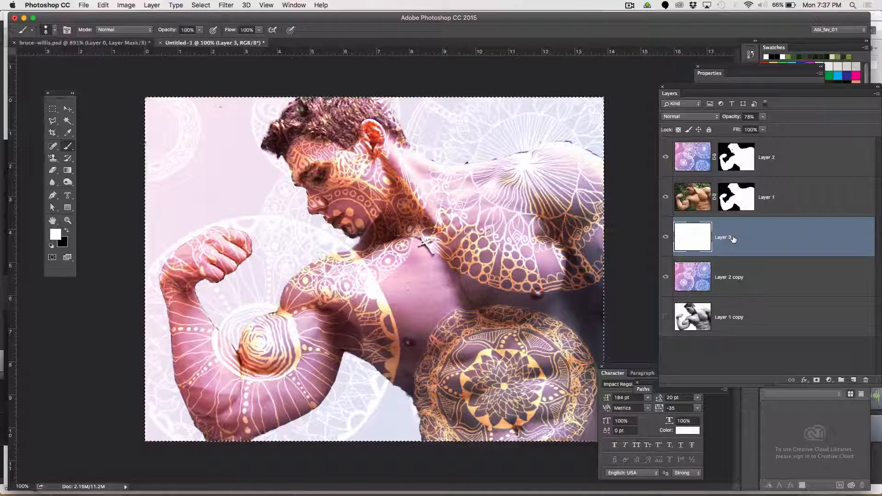
{"action": "left_click", "coordinate": [691, 118]}
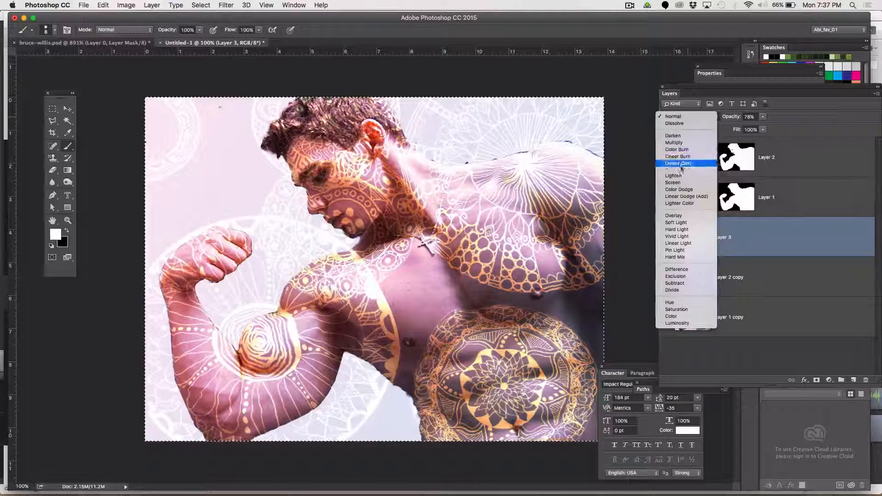
{"action": "left_click", "coordinate": [678, 215]}
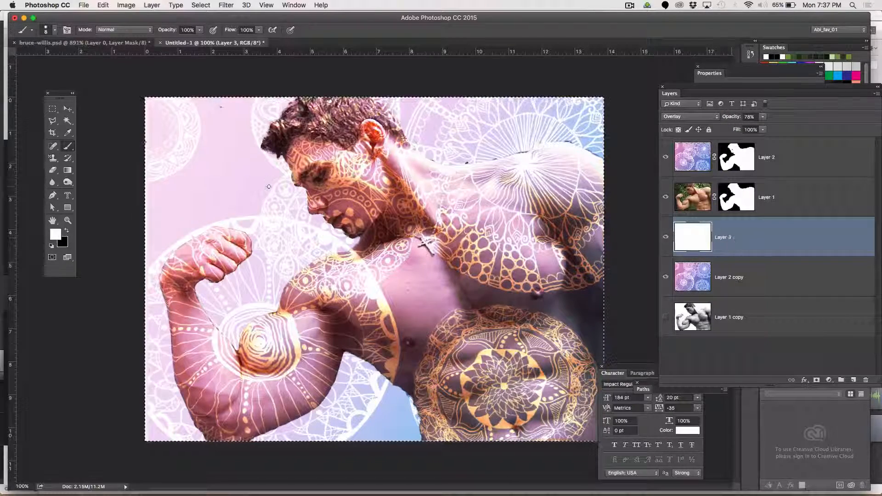
Choose green 10ca67 as the foreground colour and fill the new layer with it
{"action": "left_click", "coordinate": [57, 236]}
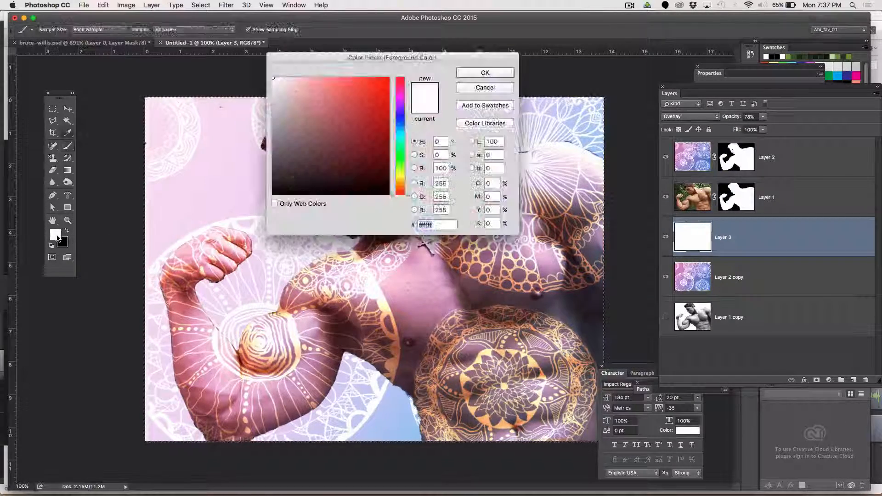
{"action": "left_click", "coordinate": [398, 125]}
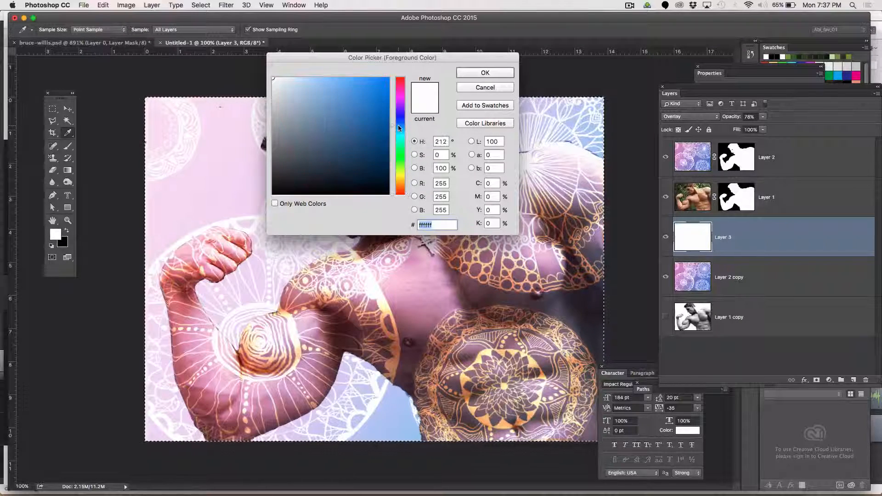
{"action": "left_click", "coordinate": [398, 146]}
{"action": "left_click", "coordinate": [380, 102]}
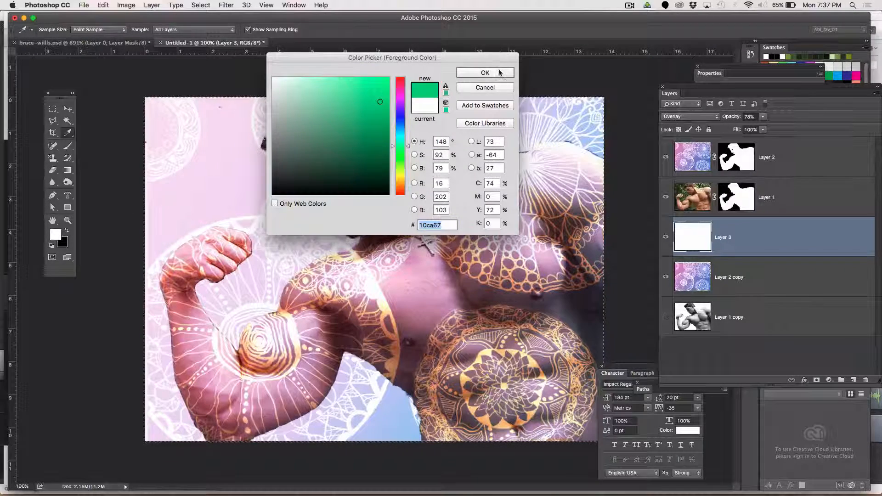
{"action": "left_click", "coordinate": [499, 73]}
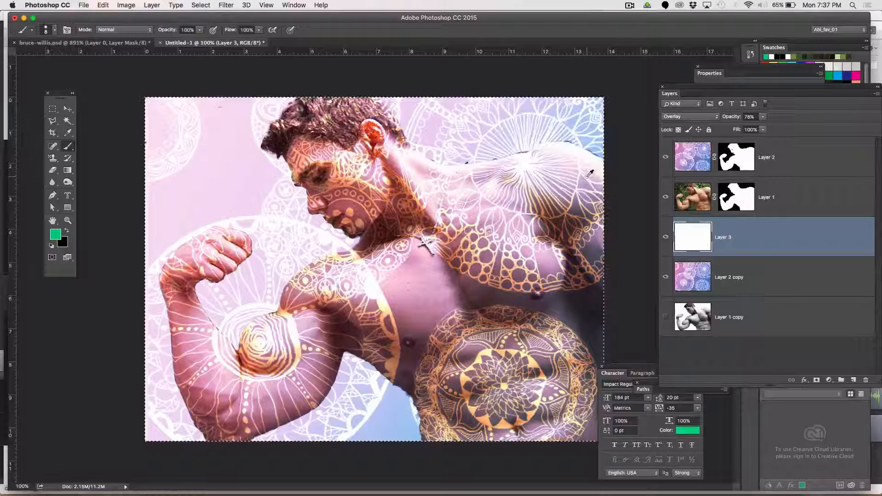
{"action": "key", "text": "alt+BackSpace"}
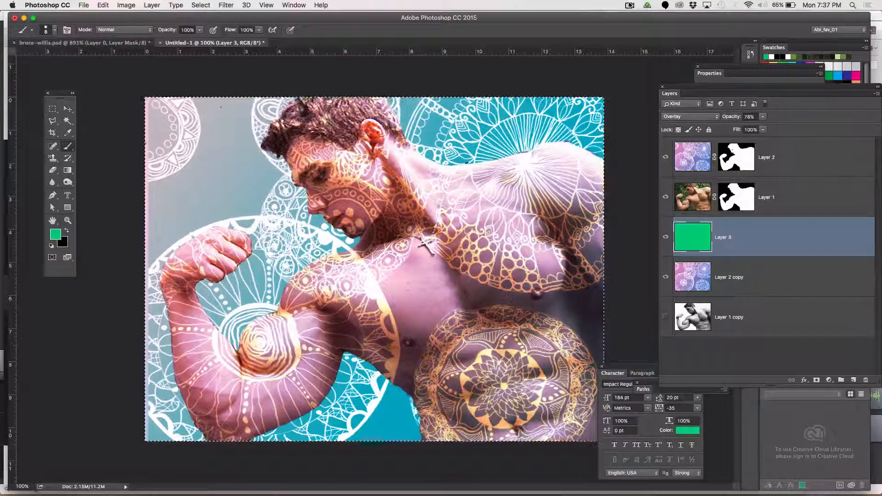
{"action": "left_click", "coordinate": [629, 5]}
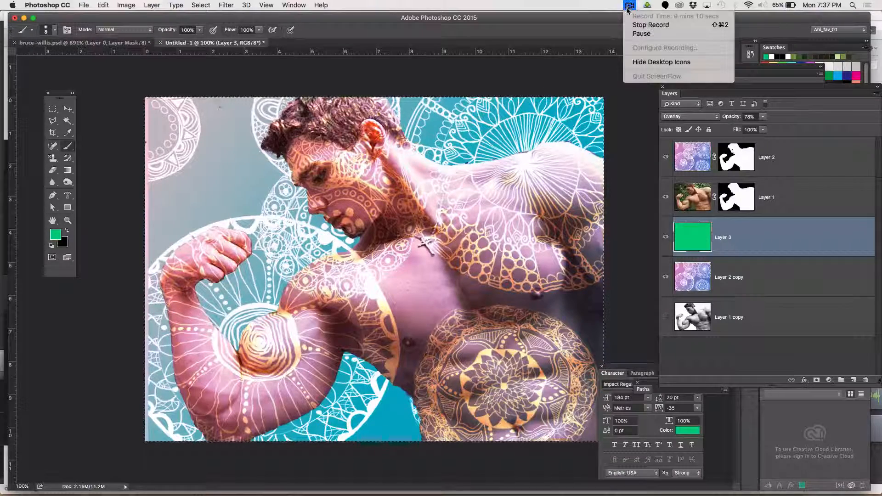